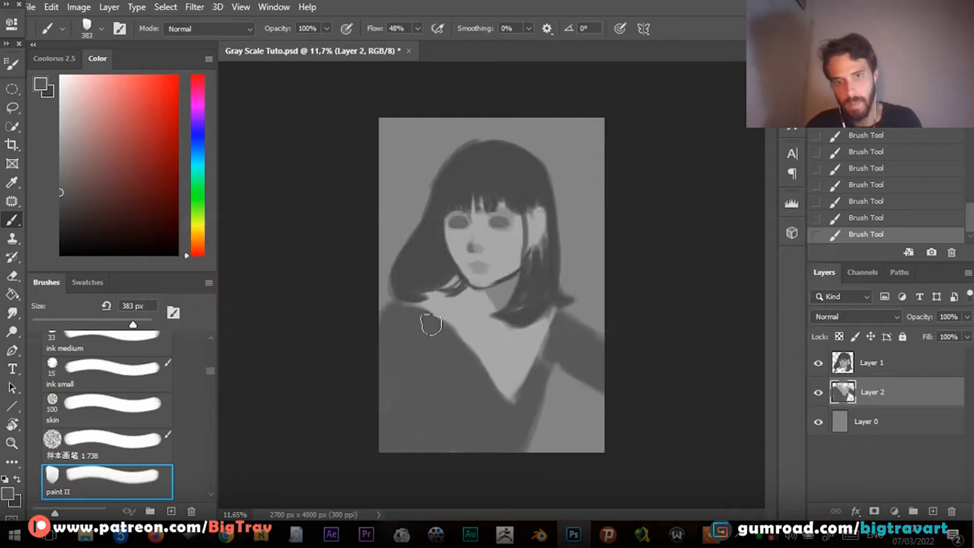
key("shift+ctrl+x")
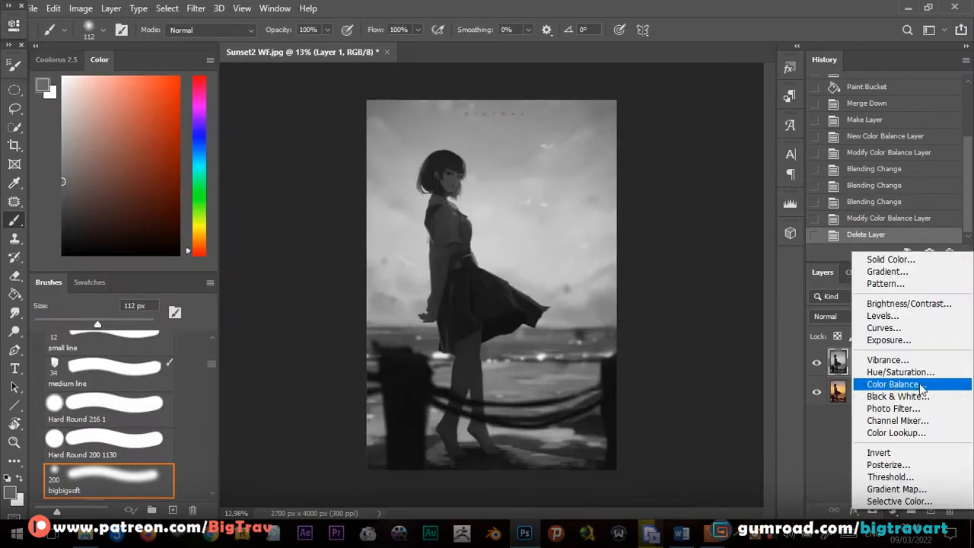
Add a Color Balance adjustment layer with Shadows at -8 magenta and +20 blue, and set its blend mode to Color
left_click(919, 386)
left_click(90, 68)
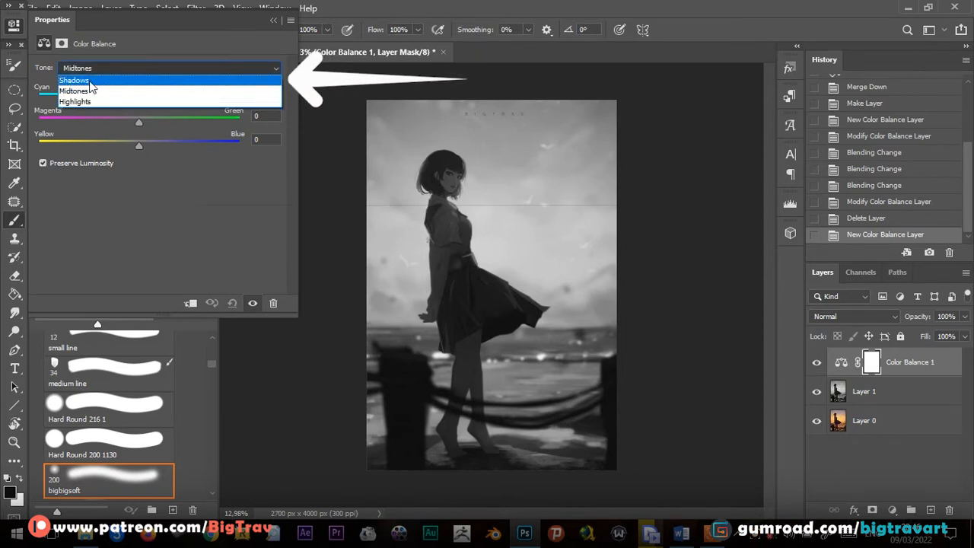
left_click(105, 80)
left_click_drag(139, 145, 130, 119)
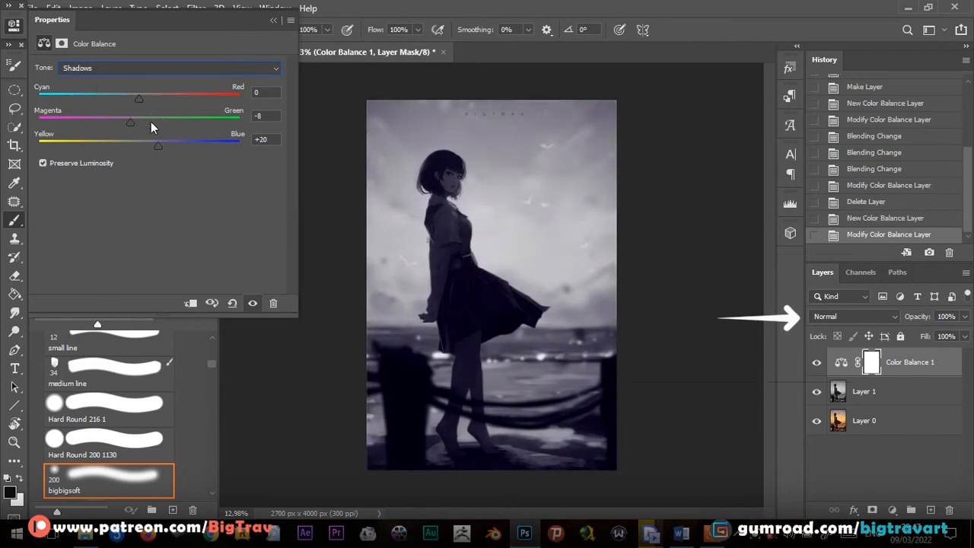
left_click(845, 316)
left_click(834, 497)
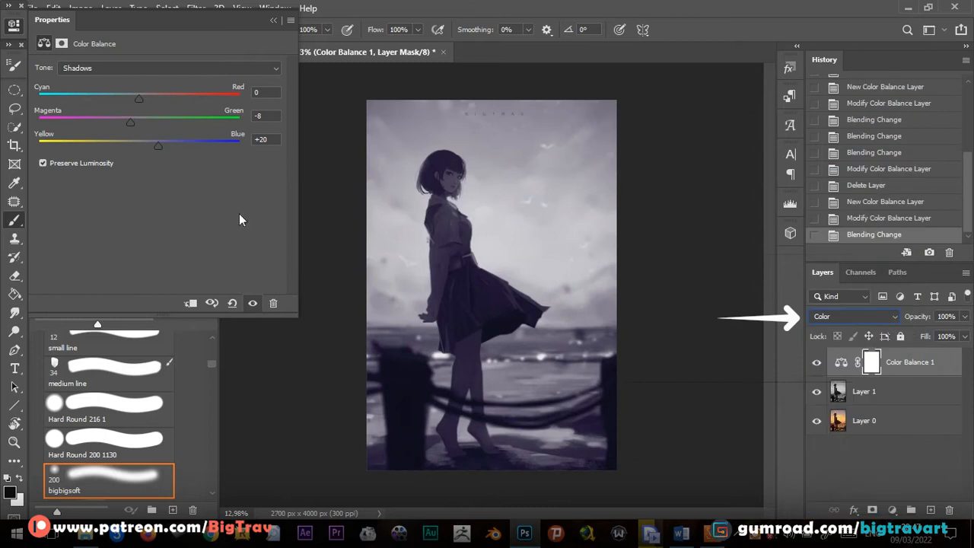
Shift the Color Balance highlights toward yellow and set the shadows to +5 red, -5 magenta and +22 blue
left_click_drag(165, 140, 153, 122)
left_click(167, 68)
left_click(84, 97)
left_click(121, 68)
left_click(106, 80)
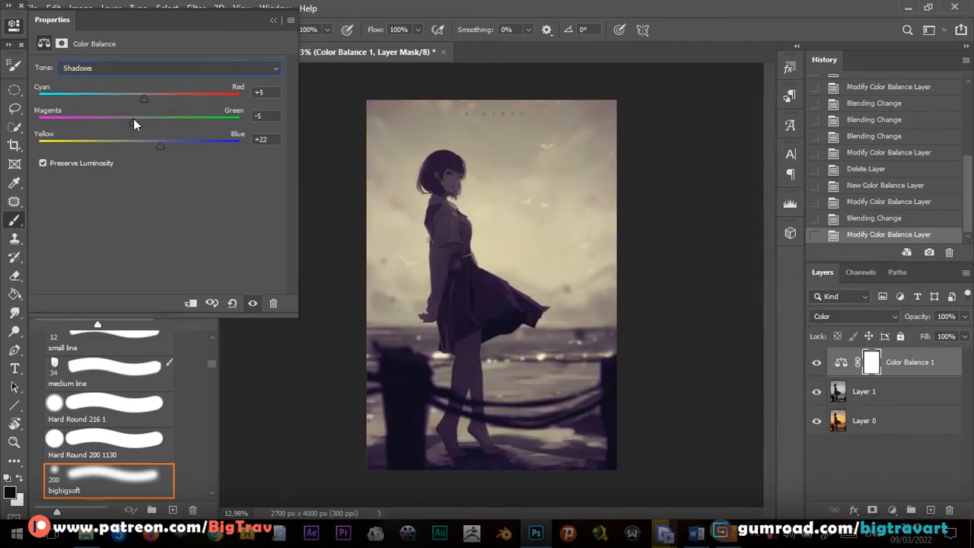
Toggle the Color Balance 1 layer to compare before and after, leaving it hidden
left_click(817, 363)
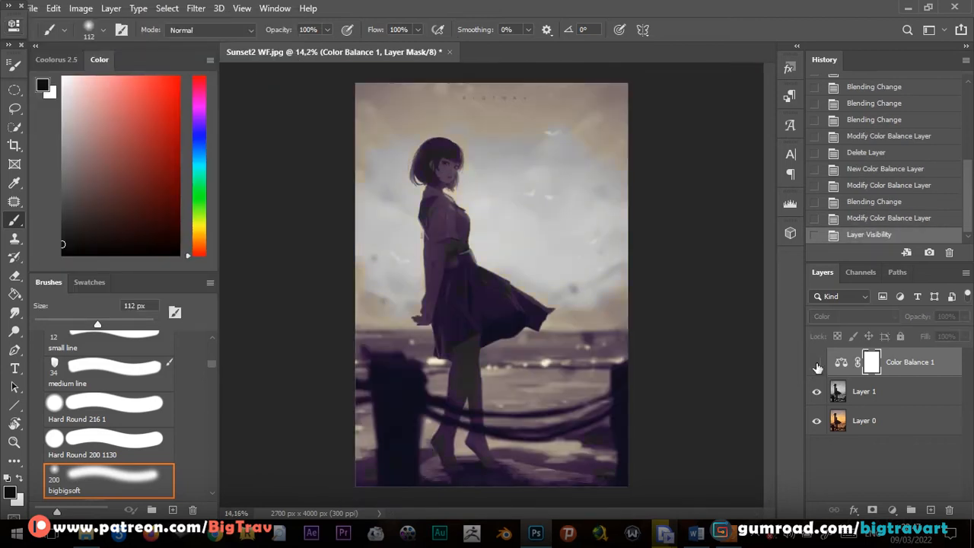
key("ctrl+z")
key("ctrl+shift+z")
key("ctrl+z")
key("ctrl+shift+z")
Add a Gradient Map adjustment layer and apply the blue-red-yellow preset from MIS GRADIENTES
left_click(892, 510)
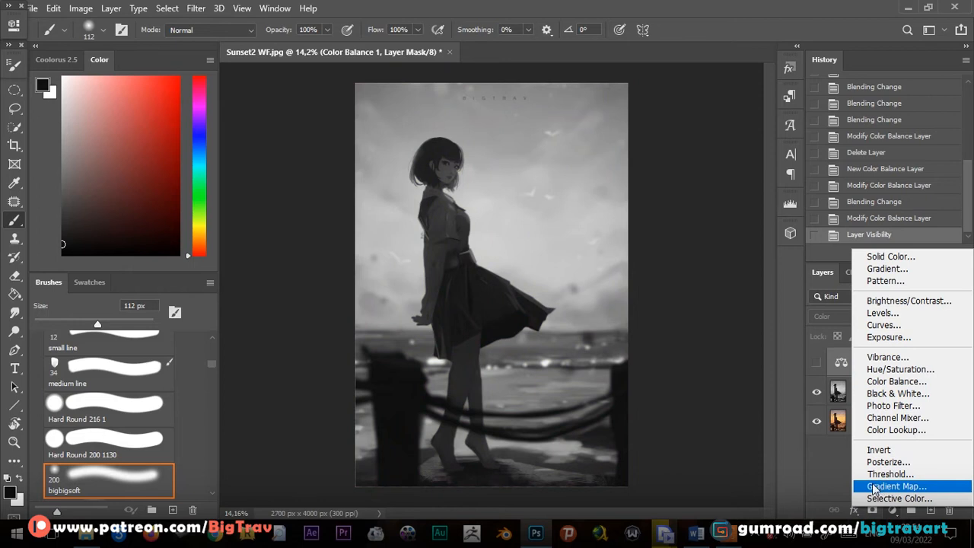
left_click(896, 488)
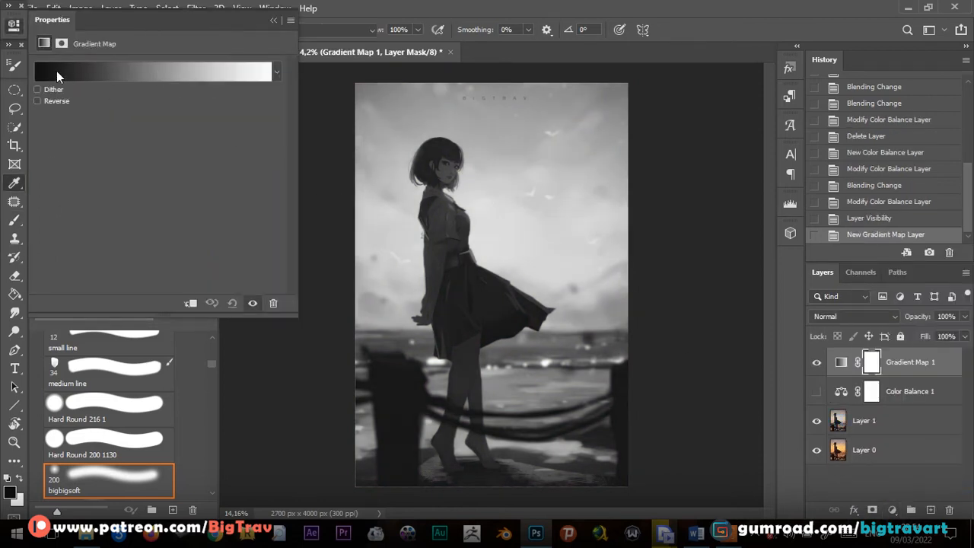
left_click(56, 72)
left_click(56, 133)
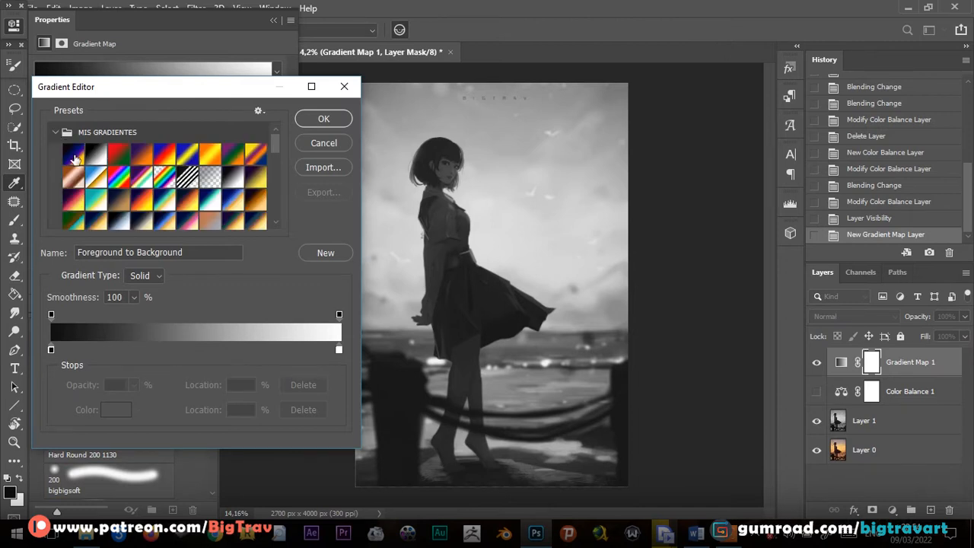
left_click(73, 156)
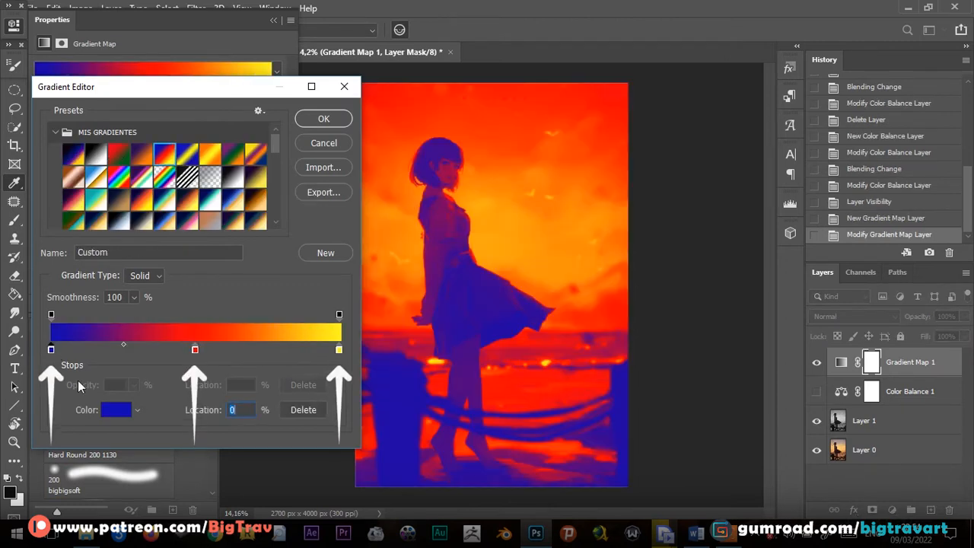
Recolor the gradient's darkest stop to a near-black purple
left_click(114, 410)
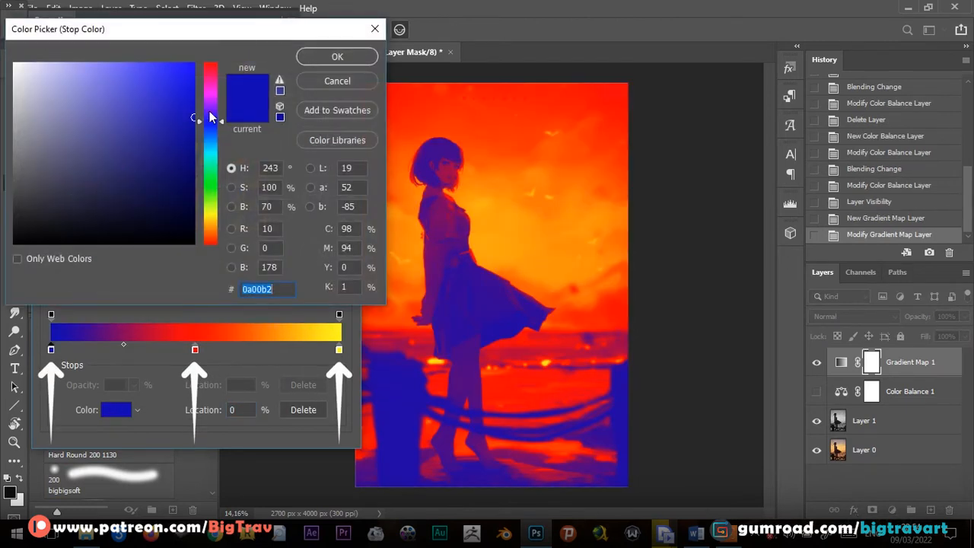
left_click(210, 112)
left_click(148, 208)
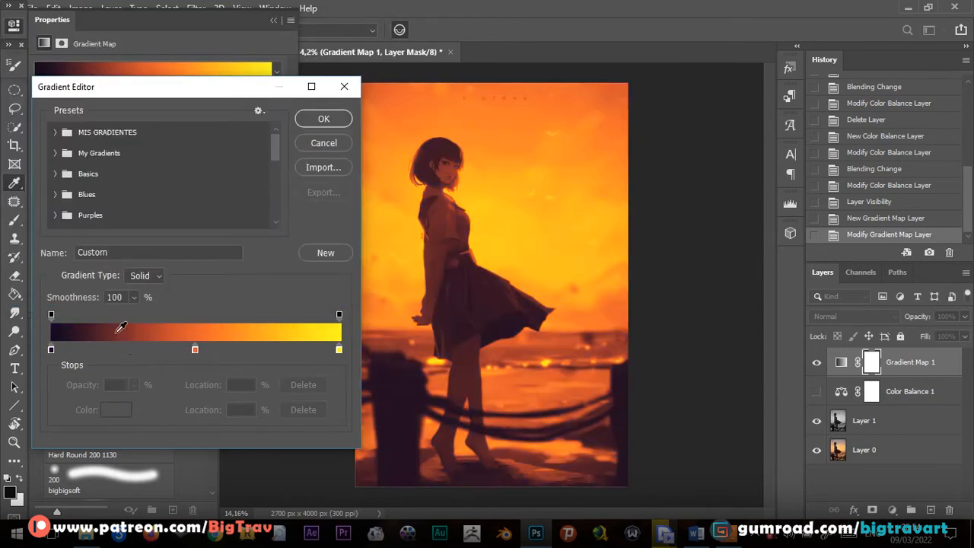
Add a color stop at 21% of the gradient and make it dark blue
left_click(112, 348)
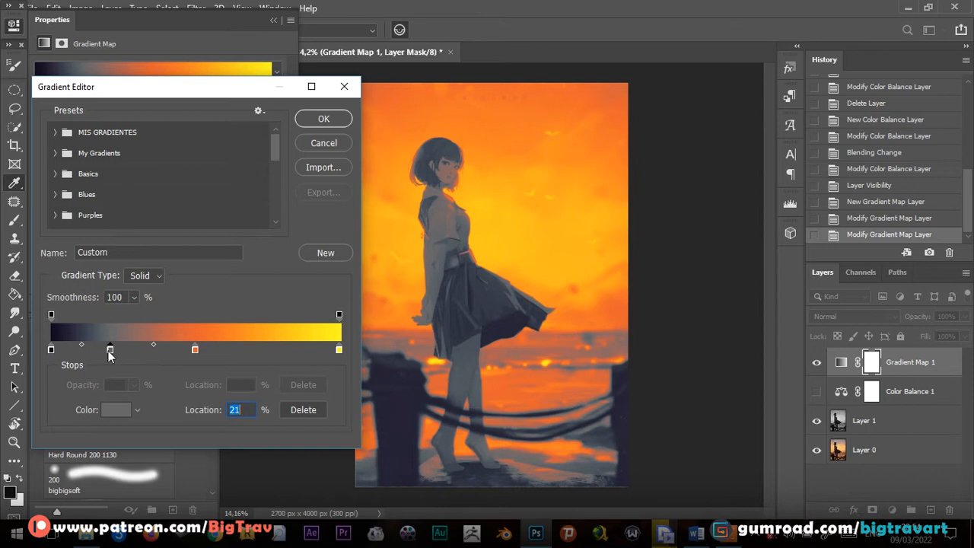
left_click(116, 412)
left_click(152, 109)
mouse_move(157, 108)
left_mouse_down()
mouse_move(179, 129)
mouse_move(212, 96)
mouse_move(213, 124)
mouse_move(214, 82)
mouse_move(210, 126)
left_mouse_up()
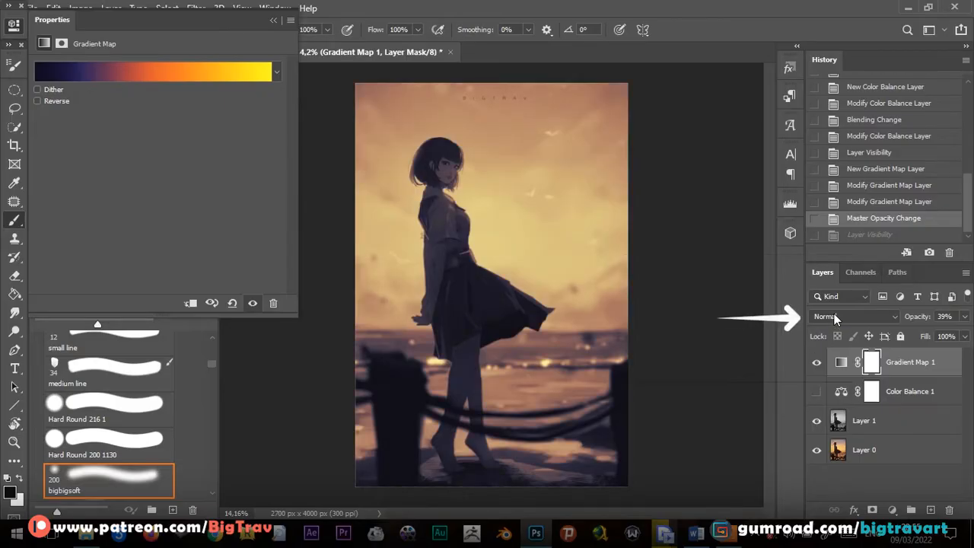
Set the Gradient Map layer's blend mode to Color and raise its opacity to strengthen the sunset tones
left_click(834, 315)
left_click(821, 496)
left_click(964, 316)
left_click_drag(921, 336, 948, 340)
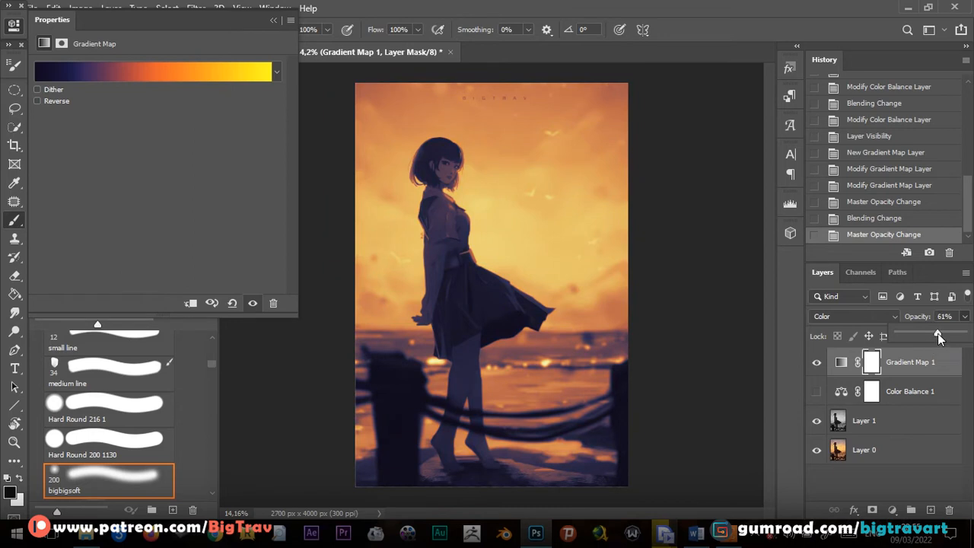
left_click_drag(932, 335, 931, 334)
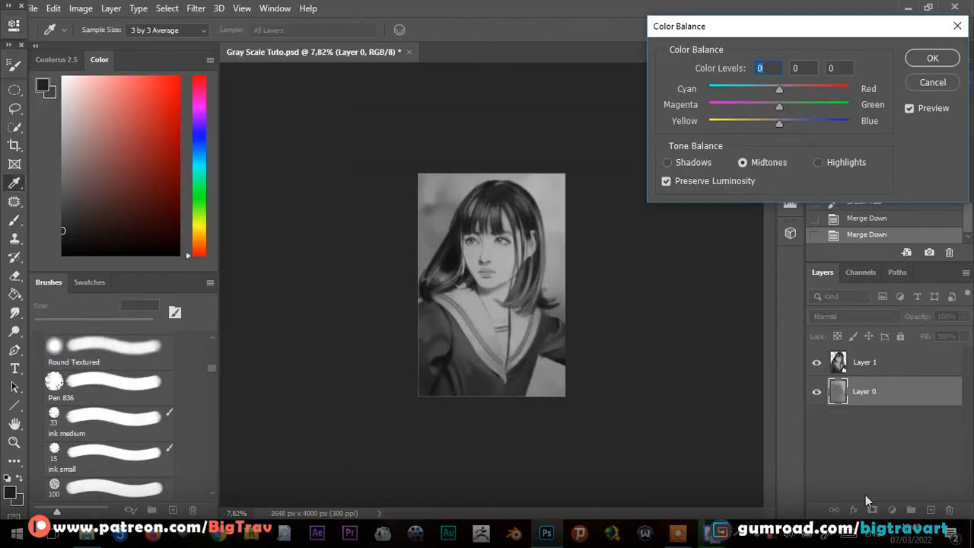
Shift the midtones of the portrait's background Layer 0 toward blue with Color Balance
left_click_drag(800, 122, 804, 121)
left_click(932, 59)
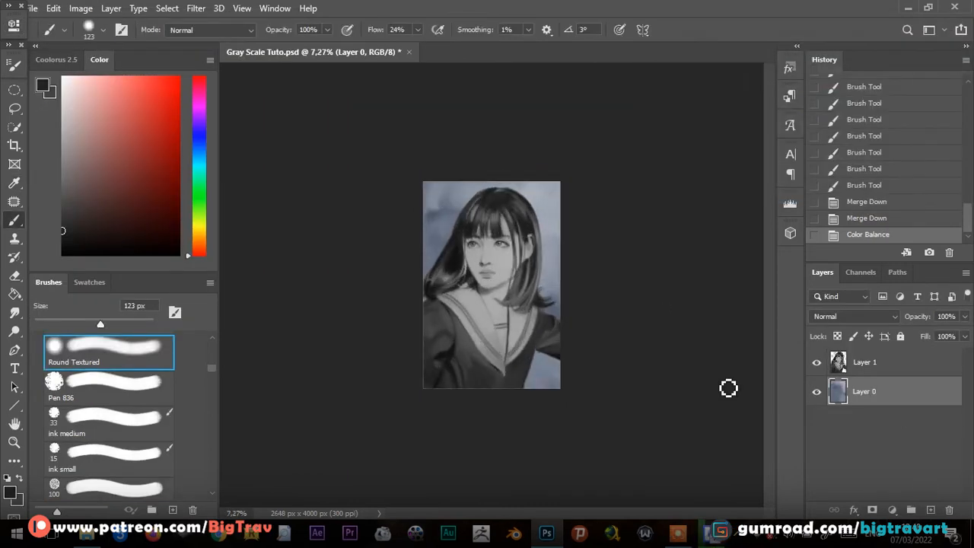
Sample the light blue of the background and paint over the area right of the hair with Sampled Brush 10 659
left_click(549, 246, "alt")
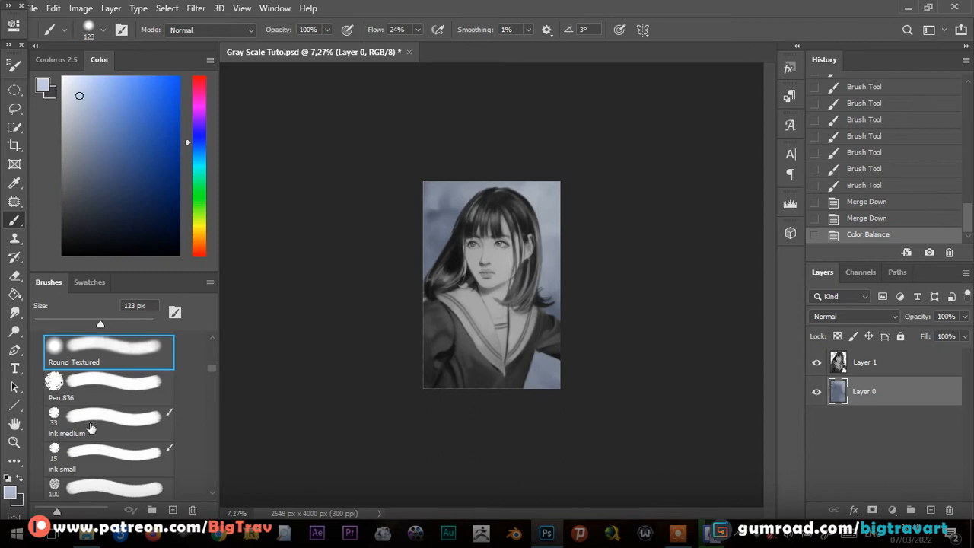
scroll(90, 427, "down", 3)
left_click(109, 403)
left_click(553, 216)
mouse_move(555, 215)
left_mouse_down()
mouse_move(532, 217)
mouse_move(547, 195)
left_mouse_up()
mouse_move(545, 201)
left_mouse_down()
mouse_move(529, 190)
mouse_move(543, 195)
left_mouse_up()
left_click_drag(546, 200, 554, 219)
left_click_drag(554, 226, 560, 244)
left_click_drag(559, 243, 551, 258)
Paint warm orange and yellow strokes over the background left of the hair, undoing unwanted strokes and adjusting hue and brush size
left_click(197, 249)
left_click(199, 241)
mouse_move(440, 191)
left_mouse_down()
mouse_move(445, 217)
mouse_move(445, 205)
mouse_move(476, 190)
mouse_move(434, 233)
left_mouse_up()
key("ctrl+z")
left_click(199, 237)
key("ctrl+z")
left_click(89, 102)
key("ctrl+z")
key("bracketleft")
left_click(200, 244)
left_click_drag(435, 236, 444, 222)
Sample nearby background colors and blend orange strokes along the portrait's left edge
left_click(455, 229, "alt")
left_click(452, 218, "alt")
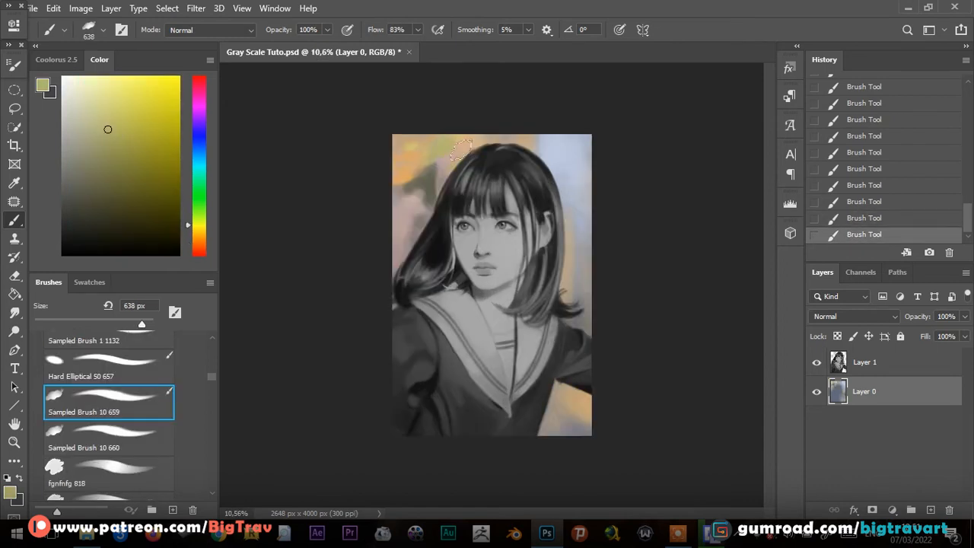
left_click(478, 148, "alt")
left_click(401, 169, "alt")
left_click_drag(395, 267, 381, 233)
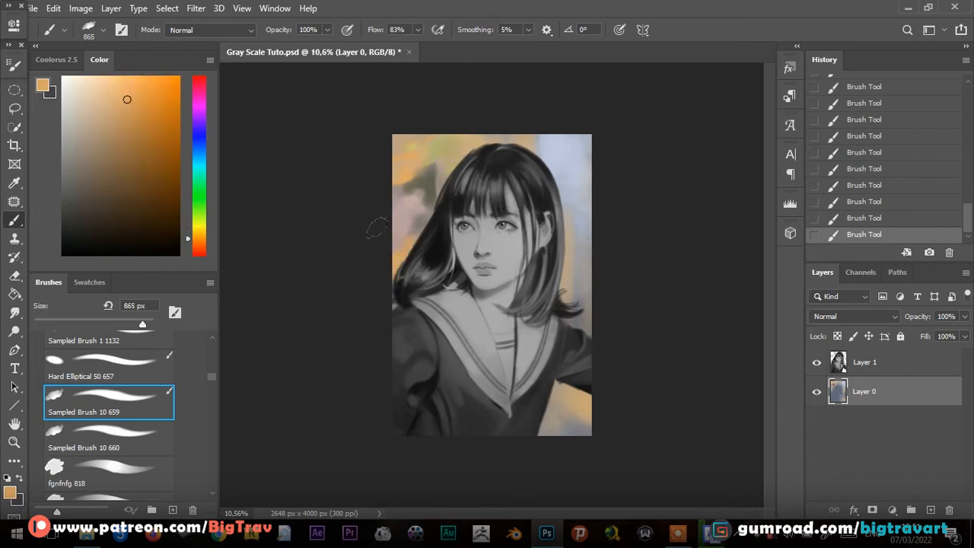
Paint a dark olive patch in the background at the upper left of the hair
left_click(428, 178, "alt")
left_click(421, 178)
key("ctrl+z")
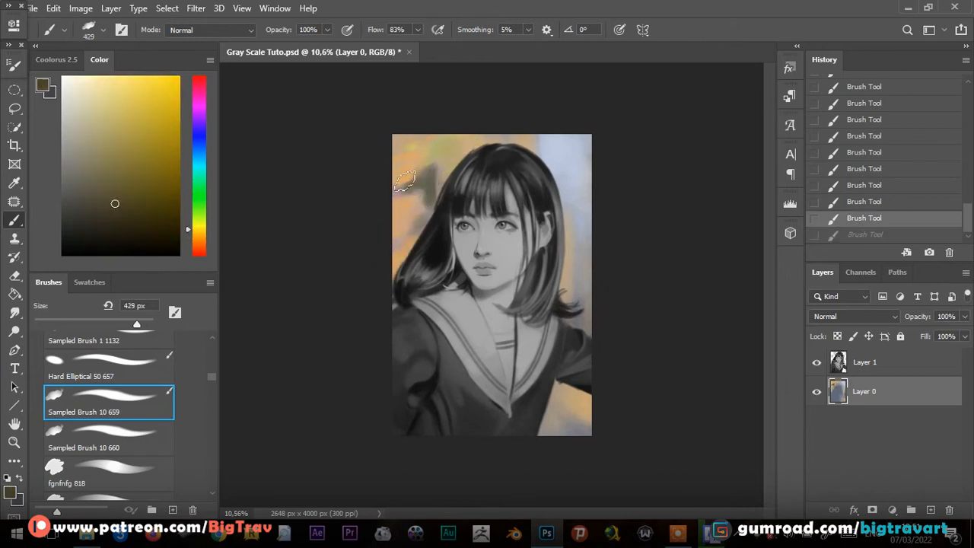
left_click_drag(423, 179, 404, 186)
left_click_drag(430, 173, 431, 192)
Strengthen the background left of the hair with more saturated orange strokes, comparing them with the earlier version
scroll(443, 204, "down", 3)
scroll(443, 204, "up", 2)
left_click(432, 228, "alt")
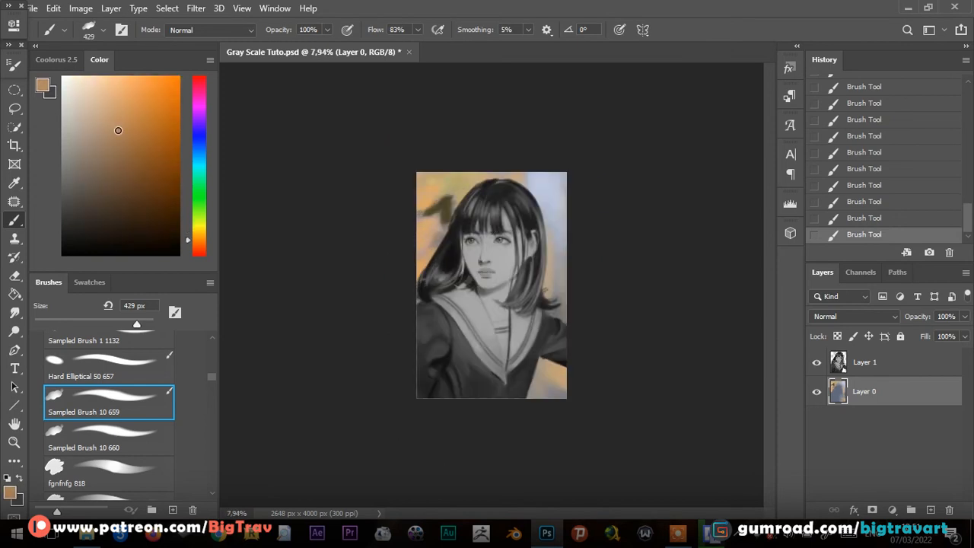
left_click(139, 137)
key("ctrl+z")
key("ctrl+z")
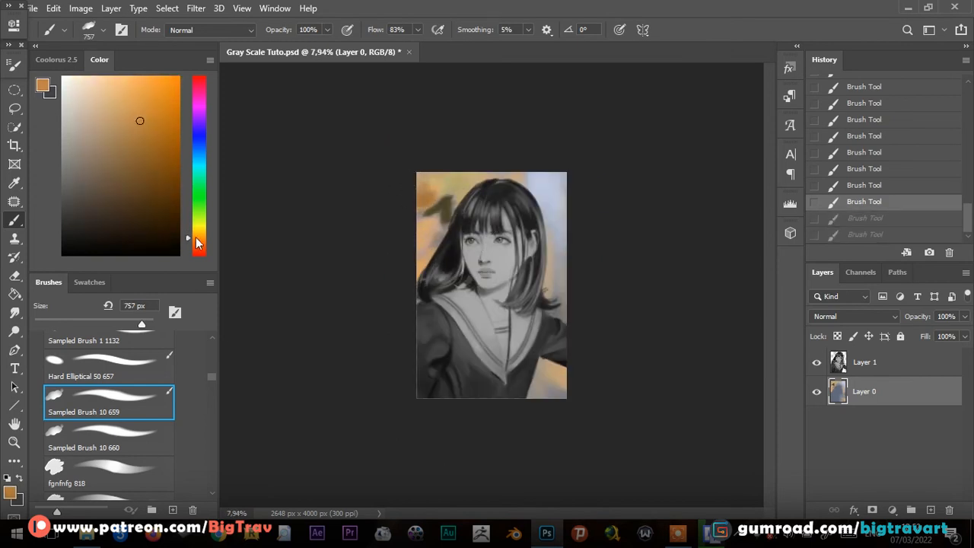
key("ctrl+shift+z")
key("ctrl+shift+z")
Sample the background greens and extend olive strokes along the upper-left outline of the hair
left_click(450, 181, "alt")
left_click(447, 204, "alt")
key("ctrl+z")
key("ctrl+z")
left_click_drag(461, 201, 455, 185)
left_click(817, 392)
key("ctrl+z")
Paint the background's right edge olive and its lower-right corner orange, comparing the strokes with the previous state
key("]")
left_click_drag(561, 229, 561, 316)
left_click(423, 245, "alt")
mouse_move(555, 369)
left_mouse_down()
mouse_move(537, 396)
mouse_move(537, 374)
left_mouse_up()
key("[")
key("ctrl+z")
key("ctrl+z")
key("ctrl+z")
left_click(447, 227, "alt")
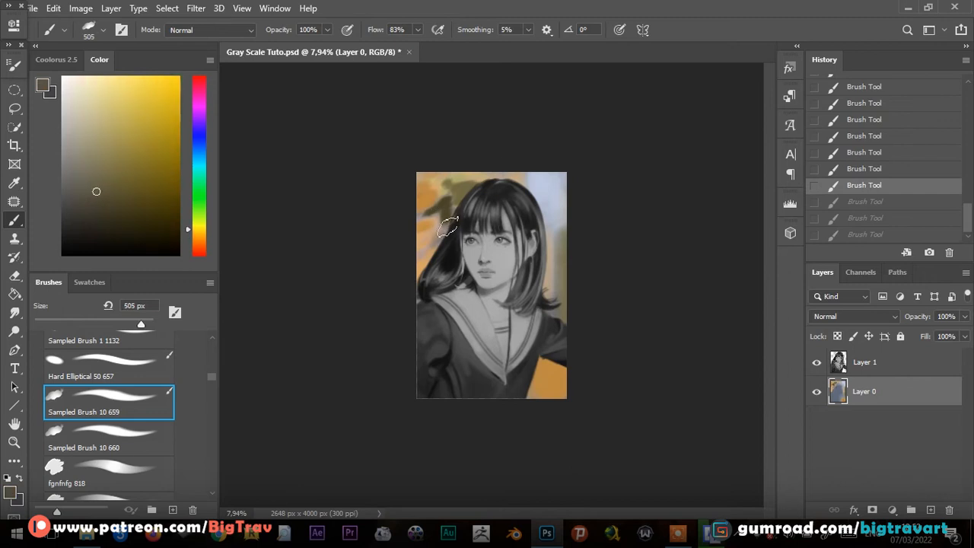
key("ctrl+shift+z")
key("ctrl+shift+z")
key("ctrl+shift+z")
Add dark olive strokes to the background beside and above the left part of the hair
mouse_move(449, 222)
left_mouse_down()
mouse_move(416, 222)
mouse_move(432, 257)
left_mouse_up()
left_click_drag(432, 184, 428, 181)
left_click(466, 192, "alt")
left_click_drag(472, 185, 457, 184)
left_click(419, 191, "alt")
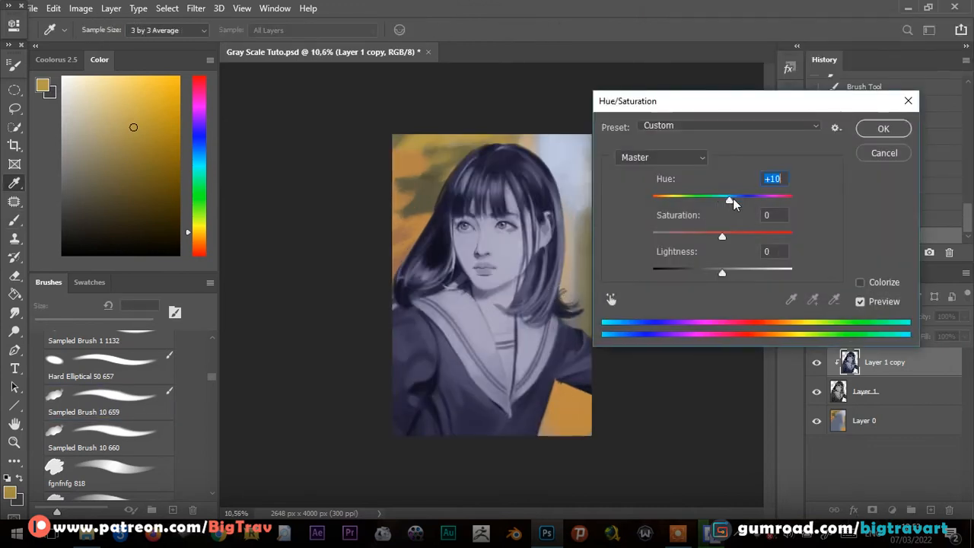
Shift the hue of the clipped Layer 1 copy with Hue/Saturation and add a new clipped layer above it
left_click_drag(733, 198, 706, 204)
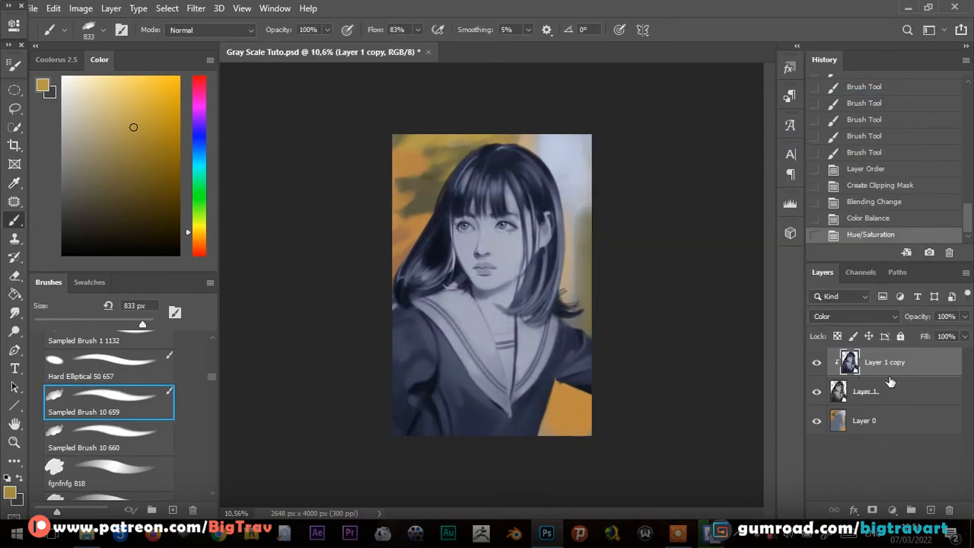
left_click_drag(883, 362, 889, 411)
key("ctrl+z")
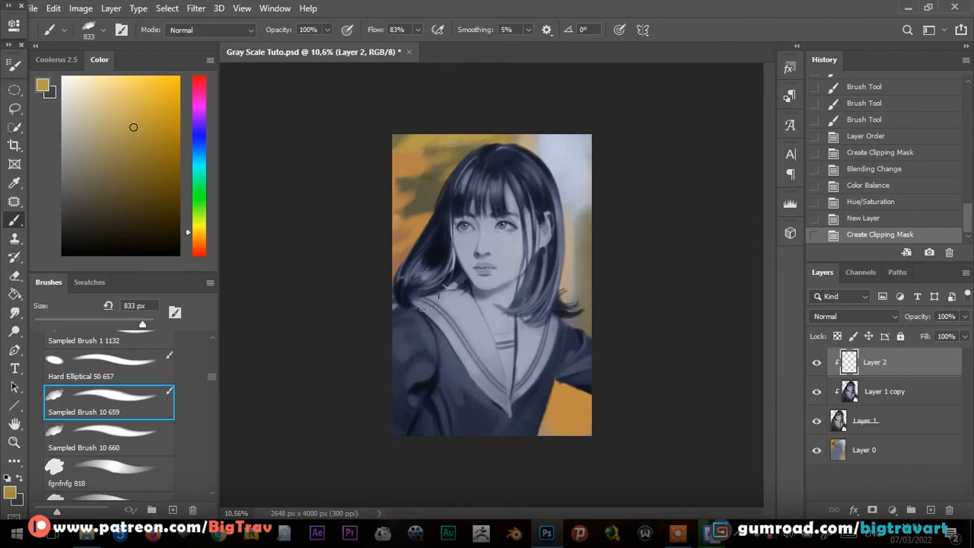
Adjust the shadow, midtone and highlight input levels of background Layer 0
left_click(865, 450)
key("ctrl+l")
mouse_move(608, 264)
left_mouse_down()
mouse_move(621, 266)
mouse_move(606, 266)
left_mouse_up()
left_click_drag(698, 265, 707, 265)
left_click_drag(789, 265, 790, 266)
left_click_drag(706, 265, 700, 262)
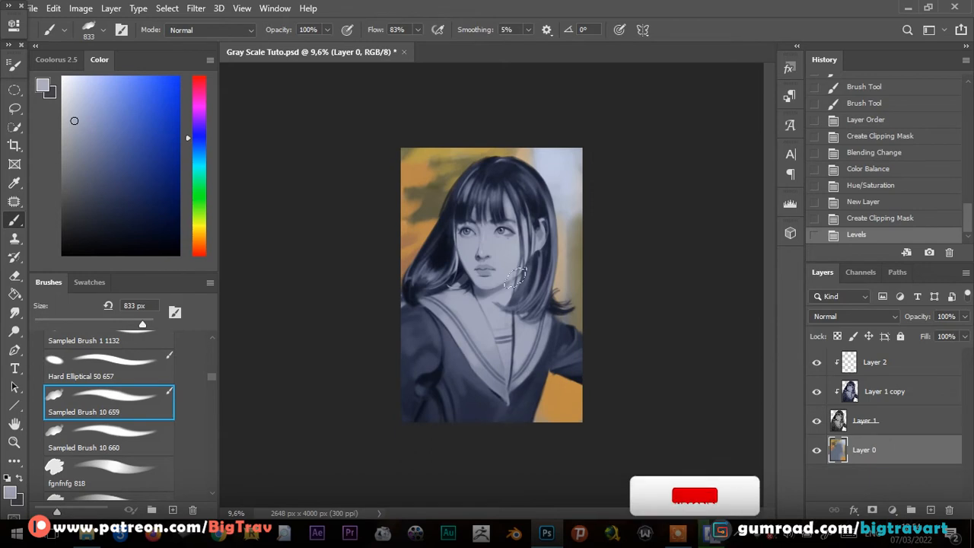
Set the blend mode of clipped Layer 2 to Color
left_click(845, 316)
left_click(824, 497)
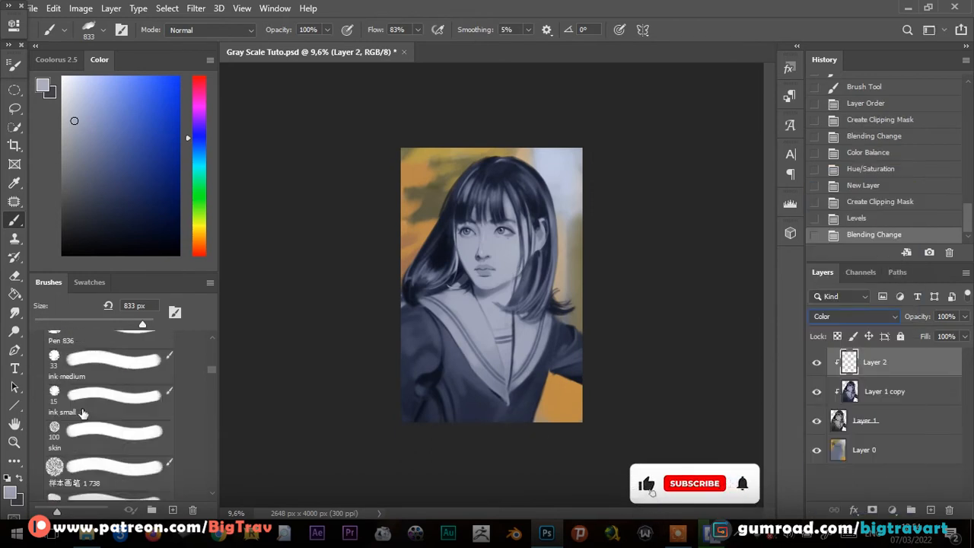
left_click(502, 247)
key("ctrl+z")
Tint both irises muted red on Layer 2 with the bigbigsoft brush
left_click(128, 138)
scroll(495, 252, "up", 6)
left_click(519, 177)
left_click_drag(518, 178, 513, 181)
left_click_drag(512, 174, 519, 181)
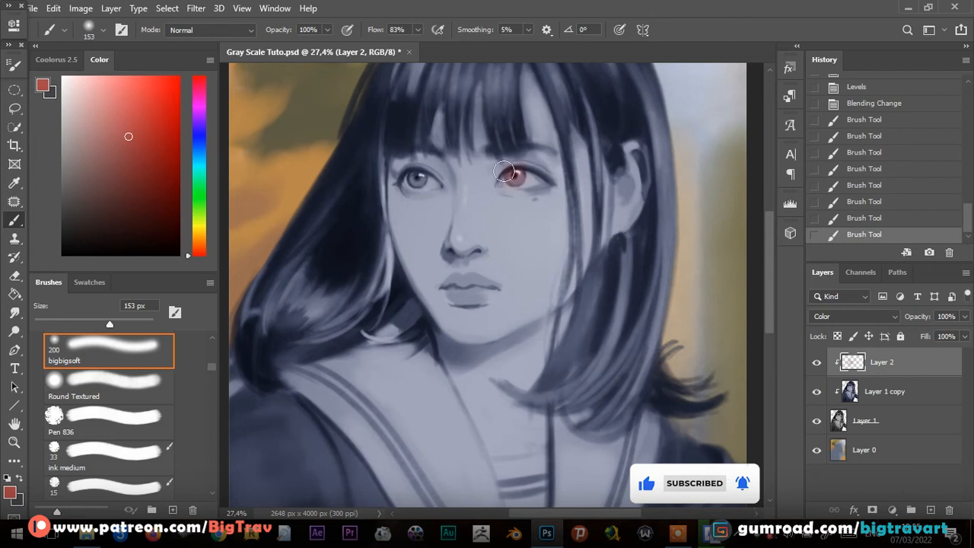
left_click_drag(416, 175, 419, 182)
left_click_drag(421, 178, 415, 182)
Tint the lips with the same soft red
left_click_drag(457, 293, 480, 297)
left_click_drag(476, 282, 460, 278)
scroll(492, 233, "down", 5)
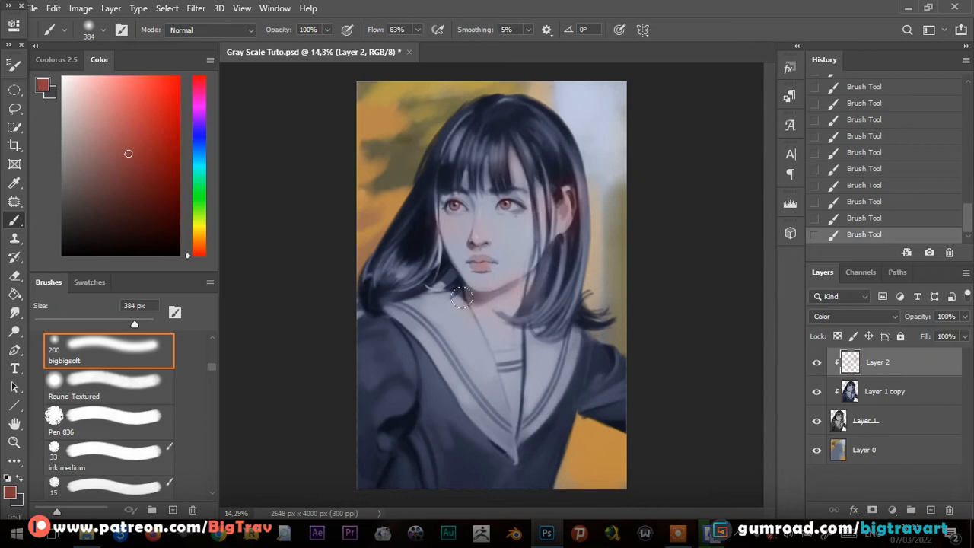
Change the brush color to an orange-brown and tint the hair warm brown
left_click(199, 246)
left_click_drag(403, 267, 368, 288)
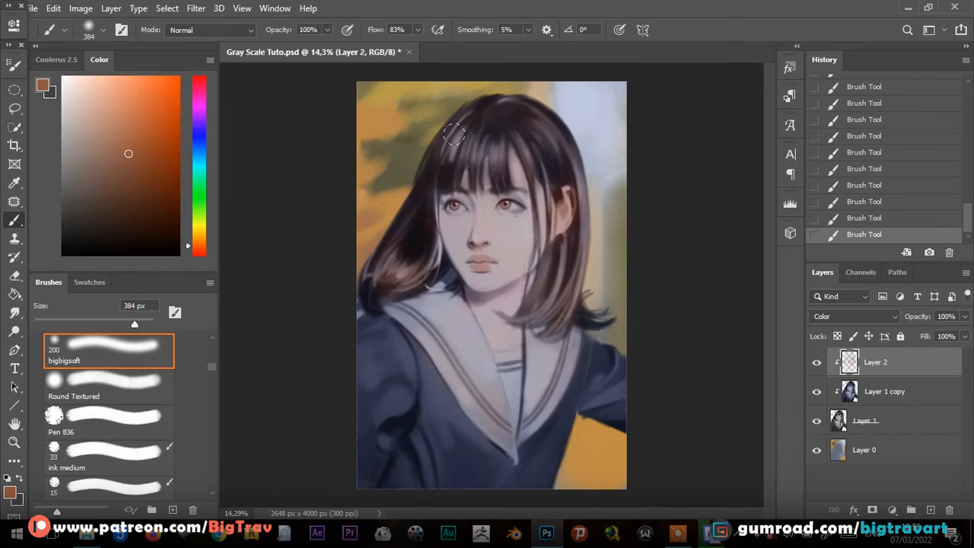
scroll(472, 304, "down", 2)
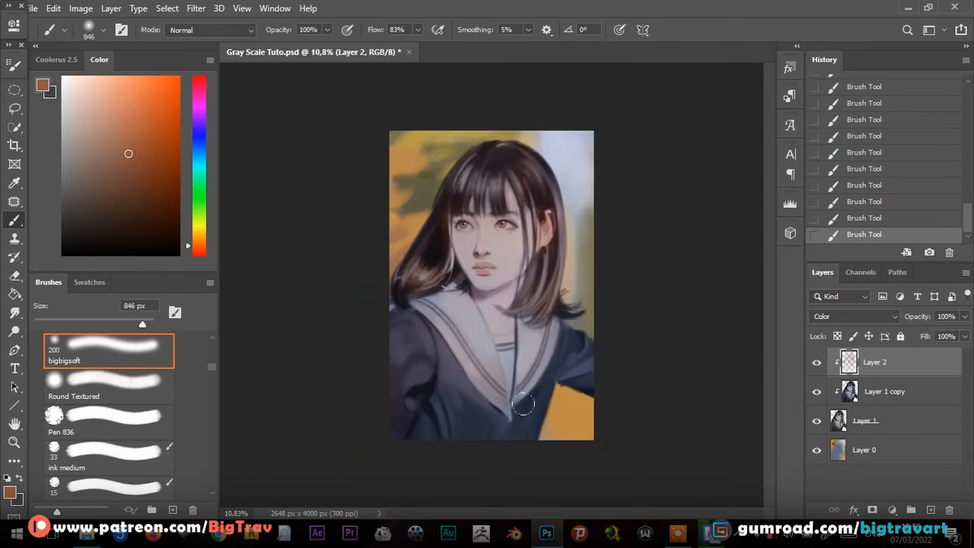
Choose a yellower orange hue and sample the orange of the lower-right background as the painting color
left_click(199, 240)
left_click(547, 409, "alt")
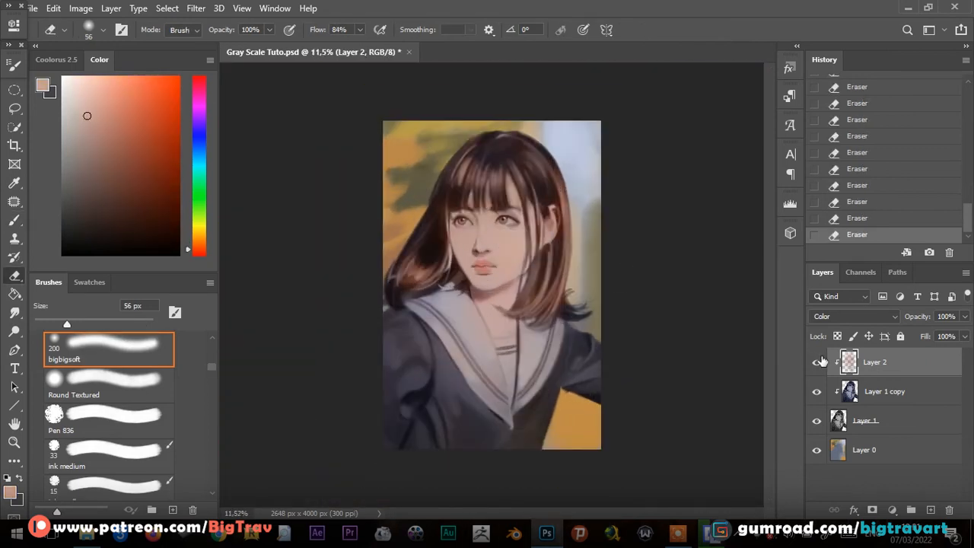
Hide Layer 2 briefly and restore it to compare the portrait with and without the color tint
left_click(817, 363)
key("ctrl+z")
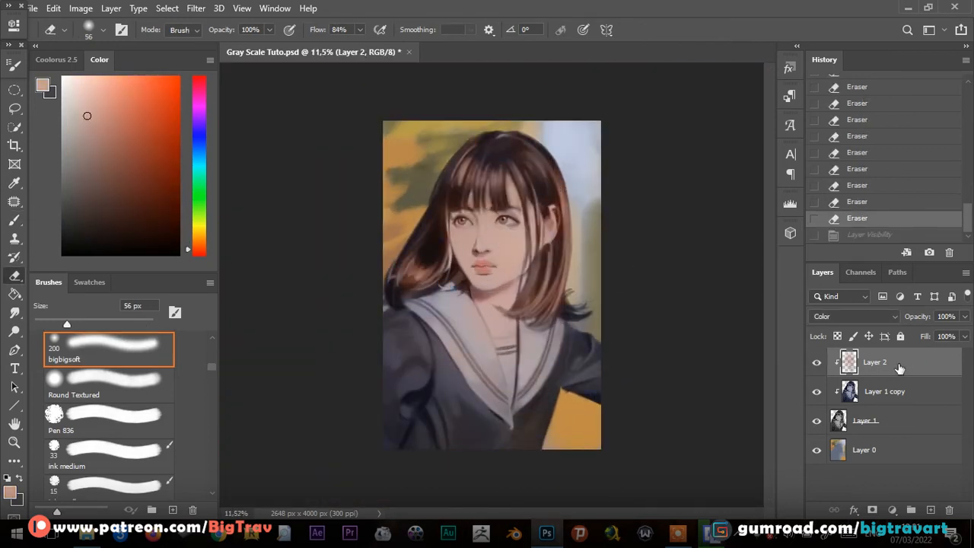
Merge Layer 2 down into Layer 1 copy and adjust the merged layer's midtones with Color Balance
key("ctrl+e")
key("ctrl+b")
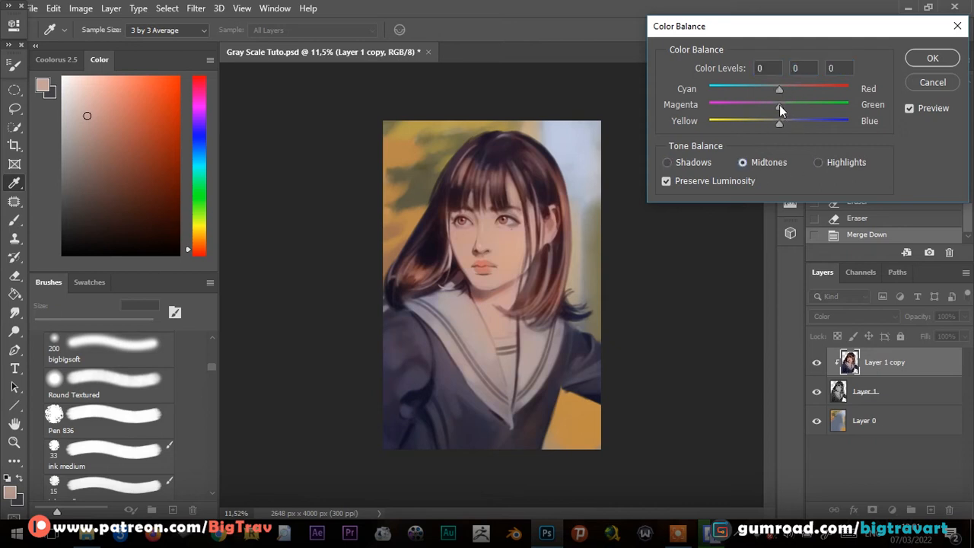
key("Return")
key("ctrl+minus")
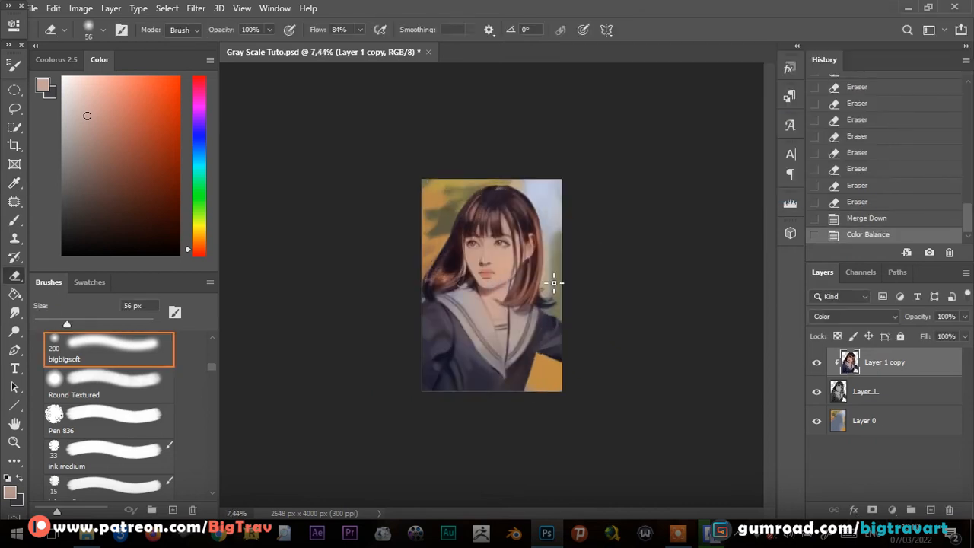
scroll(625, 272, "up", 2)
Set the Merge Down state as history source and restore earlier color on the face and shoulder with the History Brush
key("ctrl+z")
left_click(816, 218)
left_click(869, 234)
left_click(14, 257)
left_click_drag(481, 268, 491, 274)
left_click_drag(469, 236, 504, 235)
left_click_drag(562, 311, 569, 346)
scroll(537, 248, "up", 10)
left_click_drag(553, 213, 498, 213)
left_click(503, 216)
key("ctrl+z")
scroll(657, 324, "down", 9)
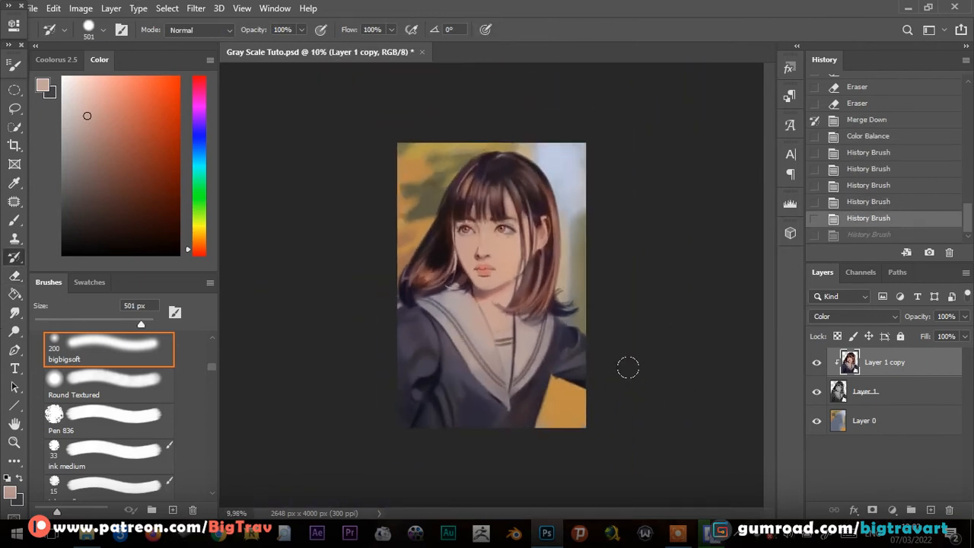
Duplicate Layer 1 as a hidden backup beneath it and merge Layer 1 copy down into Layer 1
left_click_drag(879, 393, 876, 406)
left_click(817, 421)
left_click(883, 372)
key("ctrl+e")
Add a new layer clipped to Layer 1 and set its blending mode to Overlay for brush painting
left_click(931, 510)
left_click(864, 377, "alt")
left_click(853, 316)
left_click(830, 330)
key("b")
Choose a light orange and paint warm Overlay highlights down the hair on the right side of the head
scroll(488, 284, "up", 1)
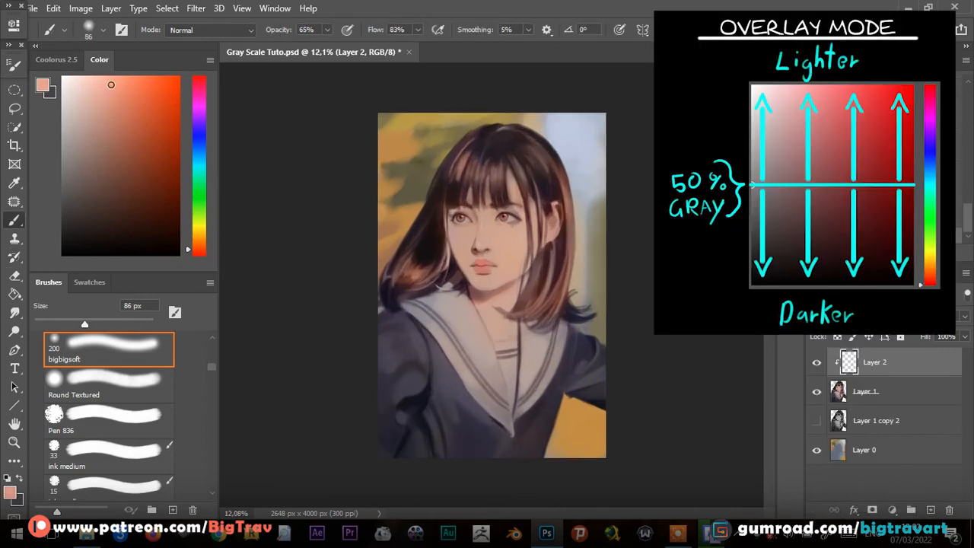
left_click(502, 201, "alt")
key("ctrl+z")
left_click(90, 93)
left_click(200, 241)
left_click_drag(480, 167, 500, 167)
mouse_move(460, 169)
left_mouse_down()
mouse_move(480, 162)
mouse_move(508, 173)
mouse_move(467, 198)
mouse_move(466, 169)
left_mouse_up()
key("ctrl+z")
key("ctrl+z")
left_click(117, 97)
left_click_drag(565, 172, 565, 264)
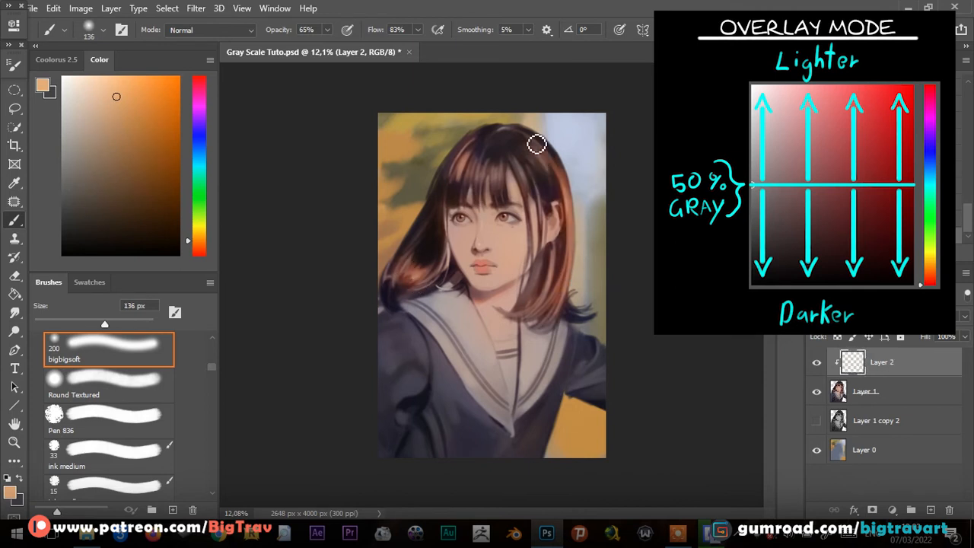
Brighten both irises with the light orange on the Overlay layer
scroll(458, 233, "up", 10)
left_click_drag(456, 186, 462, 195)
left_click_drag(610, 185, 614, 190)
scroll(644, 257, "down", 10)
scroll(512, 254, "up", 3)
Try tinting the area around the nose with a sampled muted red and undo the latest strokes
left_click(487, 224, "alt")
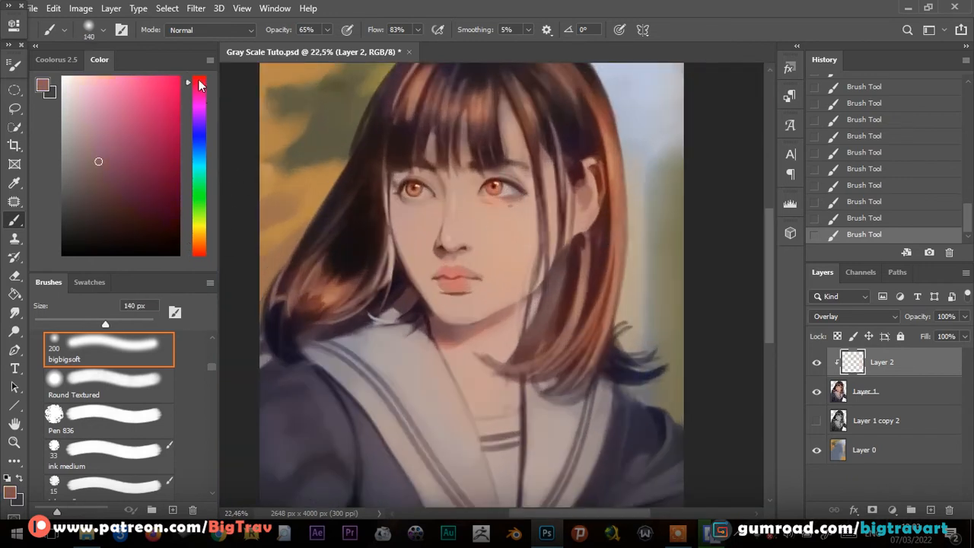
scroll(619, 293, "down", 1)
key("ctrl+z")
key("ctrl+z")
key("ctrl+z")
key("ctrl+z")
key("ctrl+z")
key("ctrl+z")
key("ctrl+z")
left_click_drag(459, 248, 475, 252)
key("ctrl+z")
key("ctrl+z")
Change the painting hue to red and compare the portrait with and without the Overlay layer
left_click(199, 255)
scroll(538, 283, "down", 10)
key("ctrl+z")
key("ctrl+z")
left_click(817, 363)
key("ctrl+z")
Soften the Overlay highlights on the bangs and the left hair ends with a large soft eraser
key("e")
mouse_move(505, 195)
left_mouse_down()
mouse_move(528, 204)
mouse_move(481, 204)
left_mouse_up()
left_click_drag(466, 177, 456, 180)
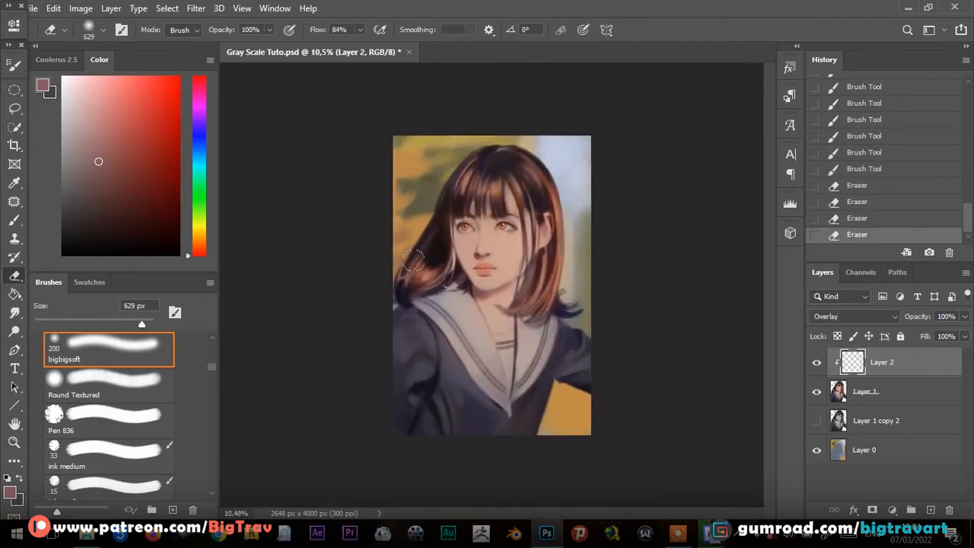
left_click_drag(406, 252, 415, 275)
left_click_drag(417, 262, 411, 290)
left_click_drag(427, 267, 420, 293)
Pick a redder hue and paint color along the edge of the left nostril
key("b")
scroll(500, 342, "up", 4)
left_click(150, 157)
left_click(173, 109)
scroll(581, 190, "up", 10)
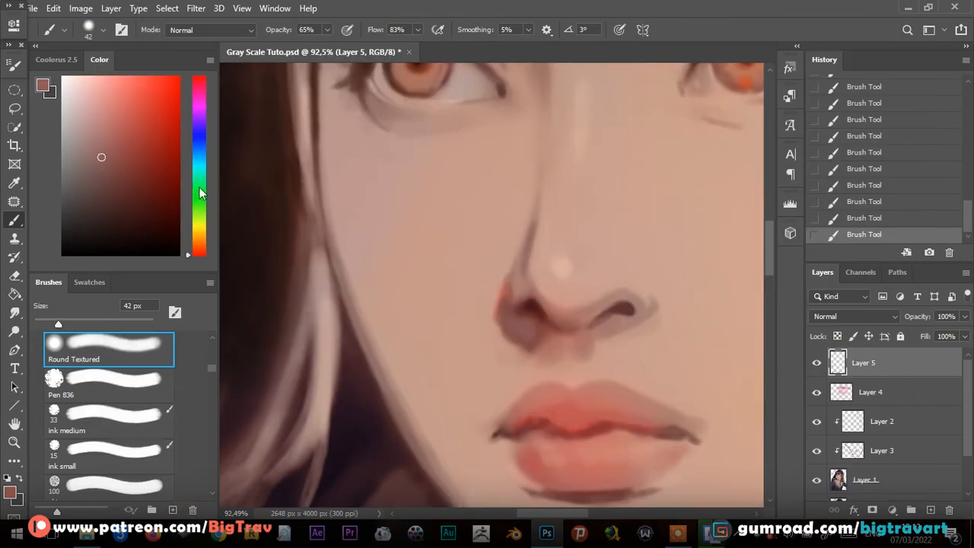
left_click(200, 87)
left_click_drag(512, 303, 506, 315)
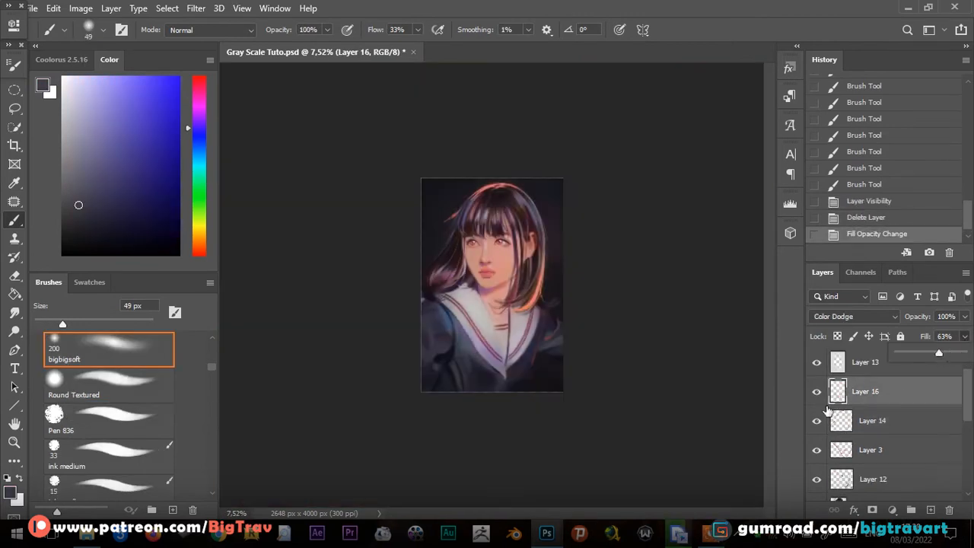
Adjust Layer 16's fill opacity and add a new Overlay layer above Layer 13
left_click_drag(905, 353, 931, 356)
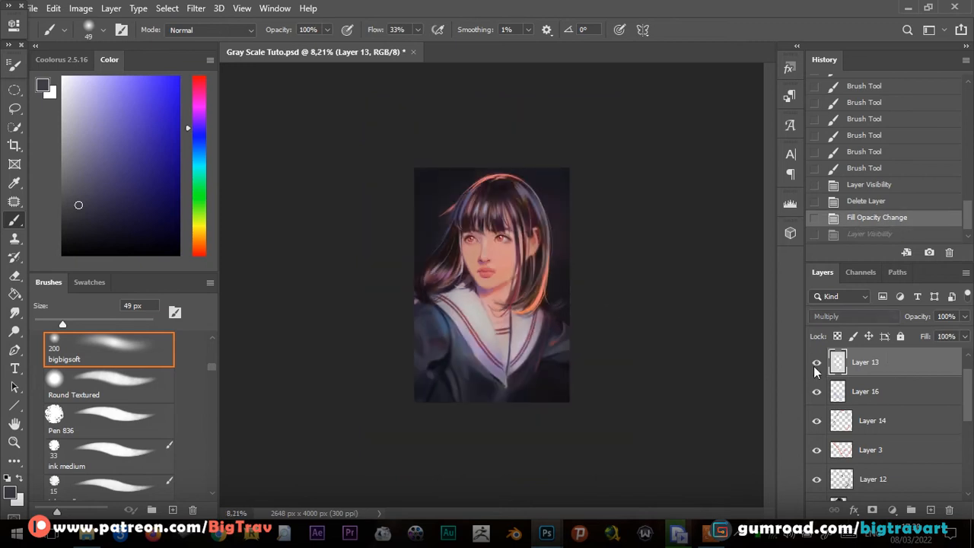
left_click(830, 316)
left_click(823, 336)
Choose a bright yellow-orange color and the Round Textured brush
left_click(111, 119)
left_click(198, 234)
scroll(466, 204, "up", 3)
left_click(108, 385)
left_click(138, 89)
Paint a glowing yellow-orange rim light along the upper left outline of the hair with a smaller brush
key("ctrl+z")
mouse_move(436, 183)
left_mouse_down()
mouse_move(459, 128)
mouse_move(437, 177)
left_mouse_up()
key("ctrl+z")
key("bracketleft")
left_click_drag(435, 182, 451, 134)
mouse_move(444, 145)
left_mouse_down()
mouse_move(472, 111)
mouse_move(508, 94)
left_mouse_up()
left_click_drag(504, 95, 525, 102)
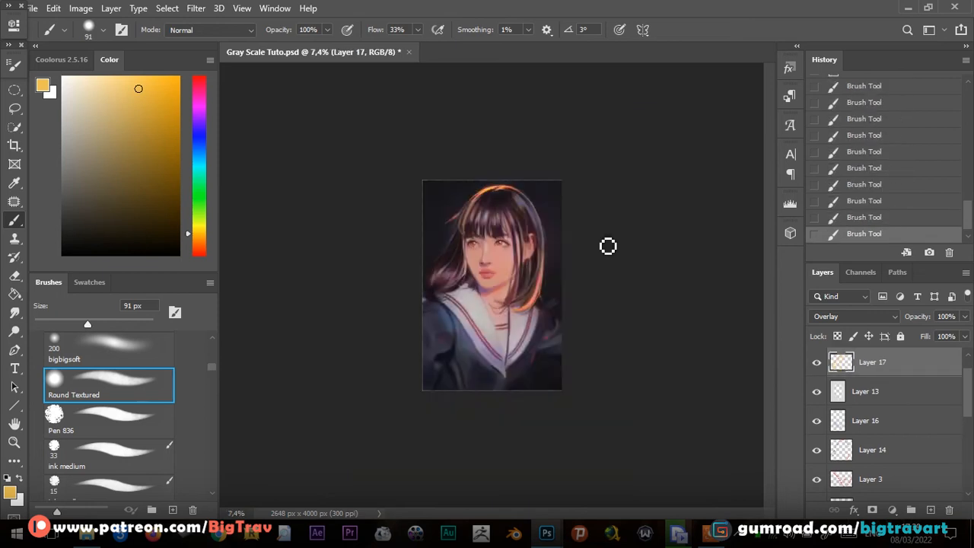
scroll(609, 246, "up", 3)
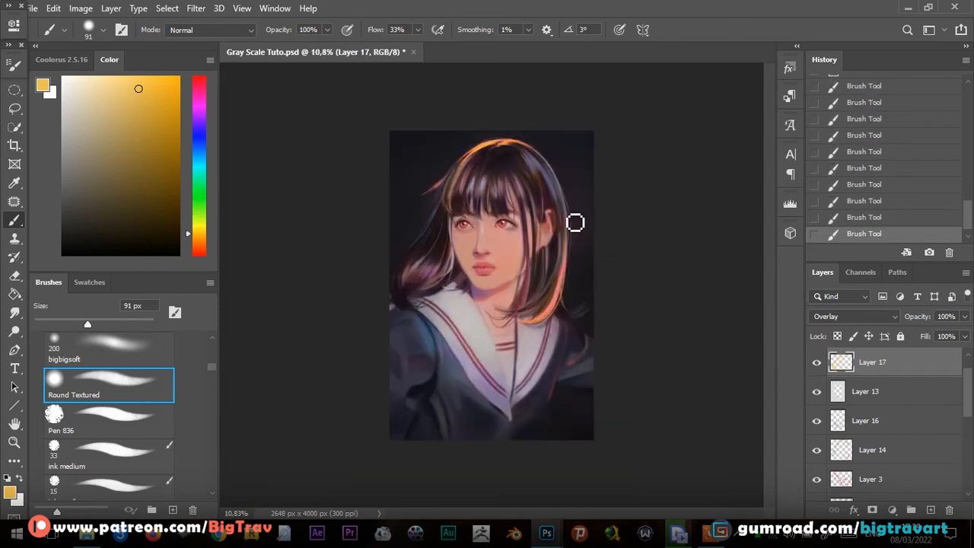
Step back through the rim-light strokes and redo them to compare the hair before and after
key("ctrl+z")
key("ctrl+z")
key("ctrl+z")
key("ctrl+z")
key("ctrl+z")
key("ctrl+z")
key("ctrl+z")
key("ctrl+z")
key("ctrl+z")
key("ctrl+z")
key("ctrl+z")
key("ctrl+z")
key("ctrl+z")
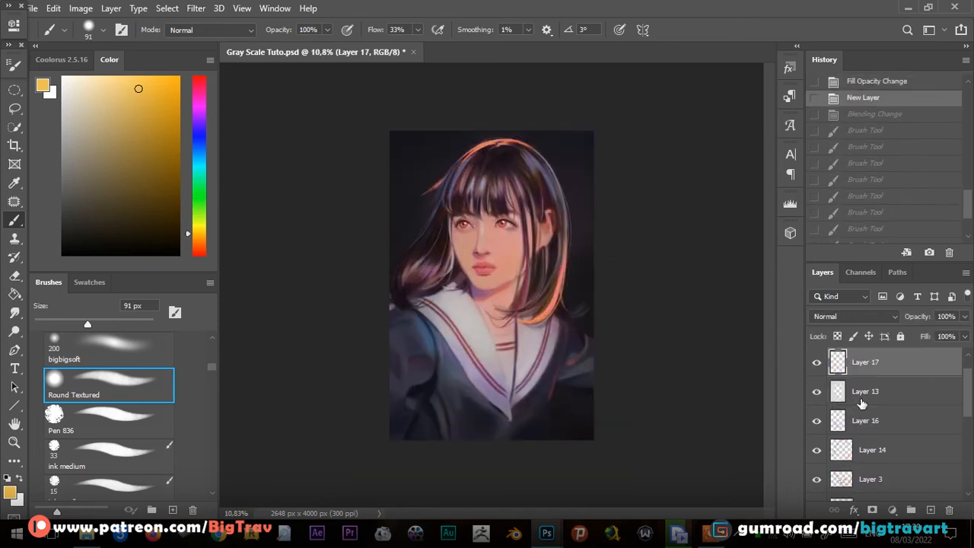
key("ctrl+shift+z")
key("ctrl+shift+z")
key("ctrl+shift+z")
key("ctrl+shift+z")
key("ctrl+shift+z")
key("ctrl+shift+z")
key("ctrl+shift+z")
key("ctrl+shift+z")
key("ctrl+shift+z")
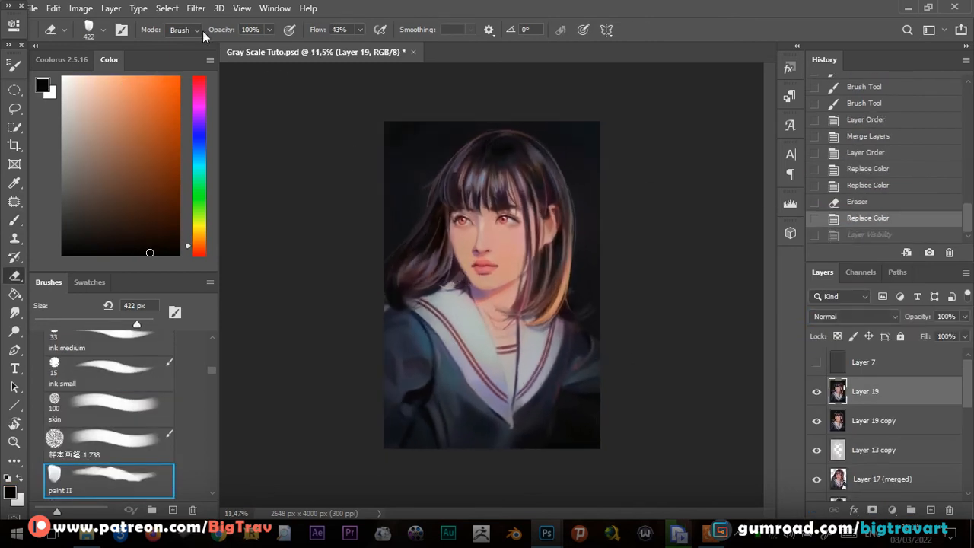
Apply Replace Color to Layer 19, sampling the dark tone beside the hair, raising the fuzziness and shifting its hue
left_click(83, 9)
mouse_move(103, 45)
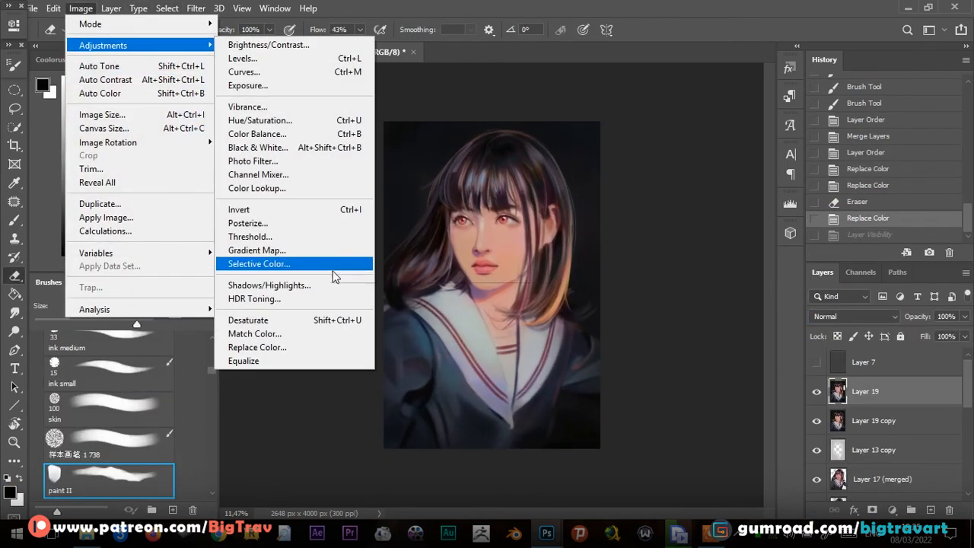
left_click(273, 351)
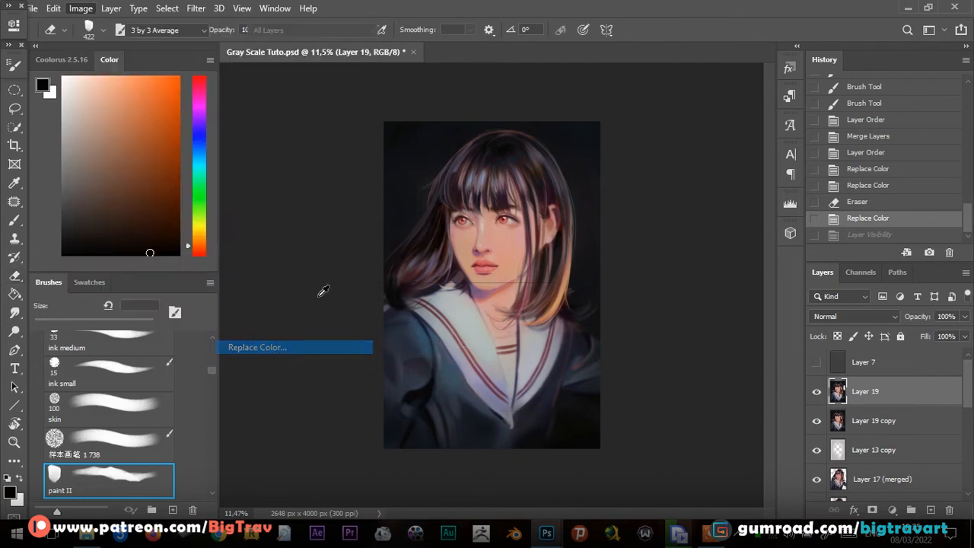
left_click(439, 196)
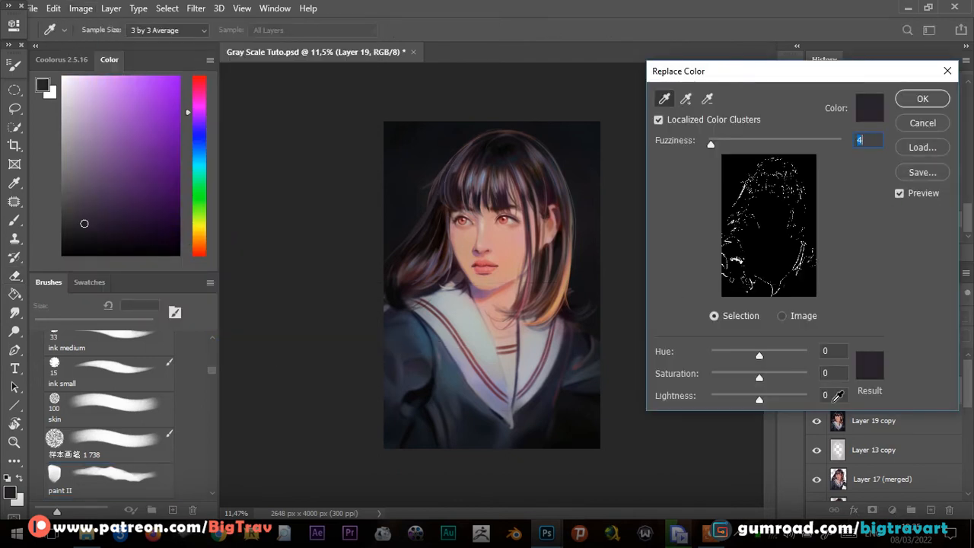
left_click_drag(749, 351, 787, 355)
left_click_drag(711, 143, 721, 145)
mouse_move(765, 357)
left_mouse_down()
mouse_move(791, 354)
mouse_move(772, 356)
left_mouse_up()
key("Return")
left_click(11, 257)
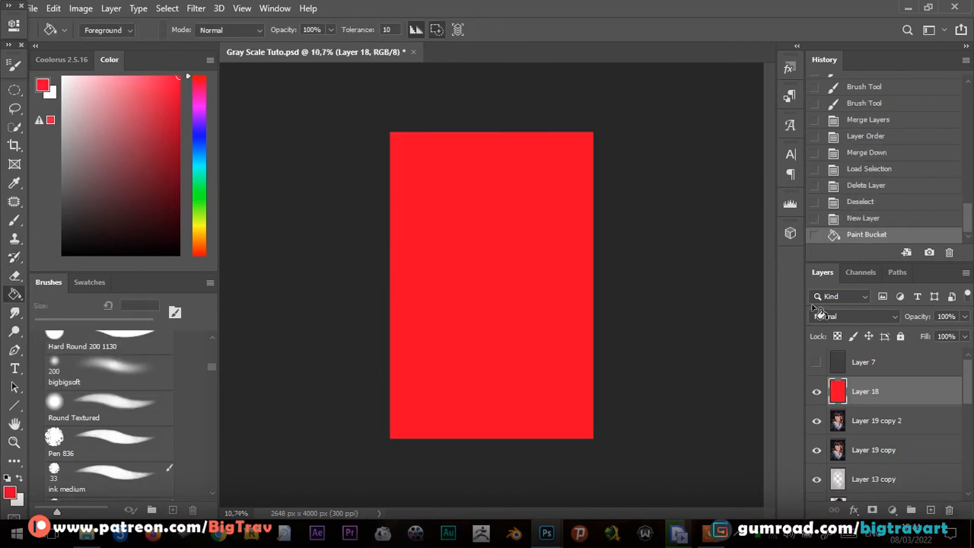
Change the blending mode of the red-filled Layer 18 and sweep its hue through the Hue/Saturation range
left_click(853, 316)
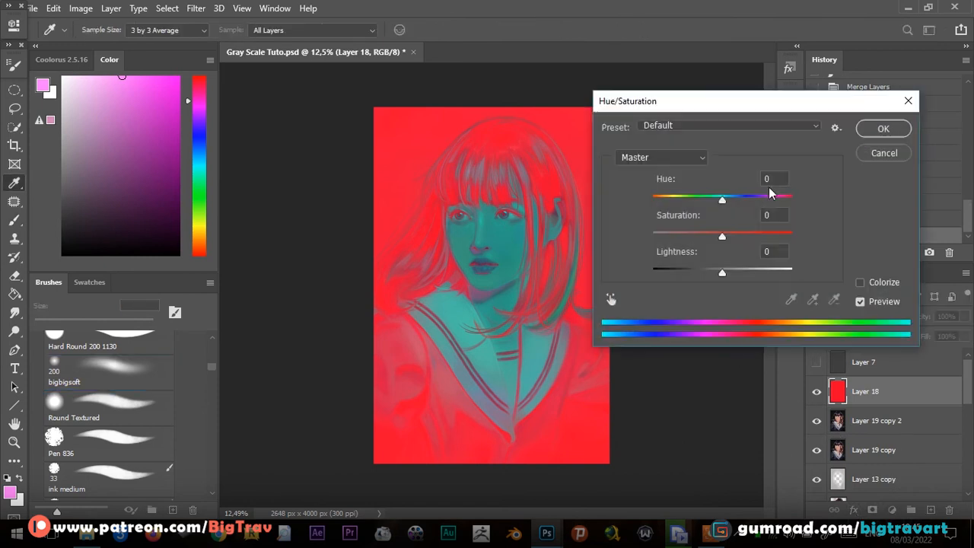
key("shift+Down")
key("shift+Down")
key("shift+Down")
key("shift+Down")
key("shift+Down")
key("shift+Down")
key("shift+Down")
key("shift+Down")
key("shift+Down")
key("shift+Down")
key("shift+Down")
key("shift+Down")
key("shift+Down")
key("shift+Down")
key("shift+Down")
key("shift+Down")
key("shift+Down")
key("shift+Down")
key("shift+Up")
key("shift+Up")
key("shift+Up")
key("shift+Up")
key("shift+Up")
key("shift+Up")
key("shift+Up")
key("shift+Up")
key("shift+Up")
key("shift+Up")
key("shift+Up")
key("shift+Up")
key("shift+Up")
key("shift+Up")
key("shift+Up")
key("shift+Up")
key("shift+Up")
key("shift+Up")
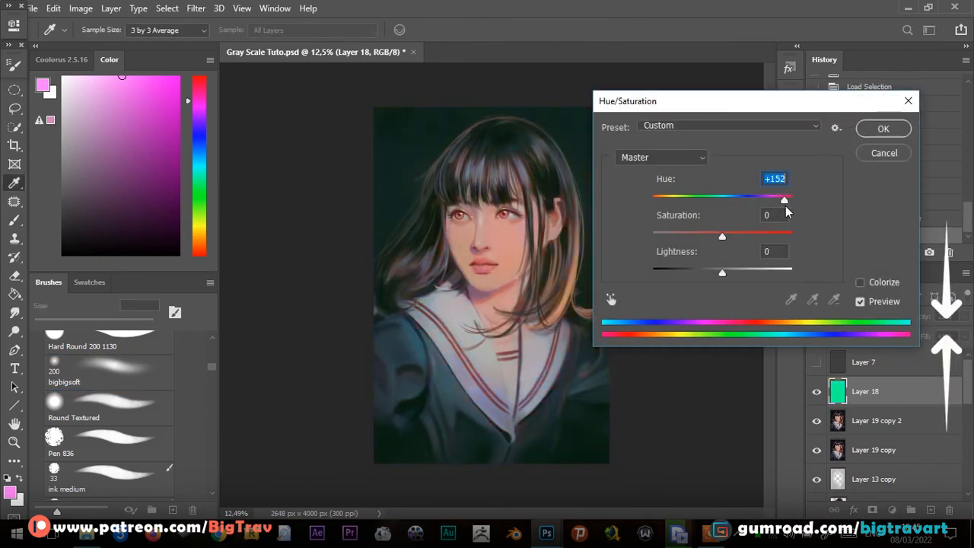
left_click_drag(788, 212, 682, 222)
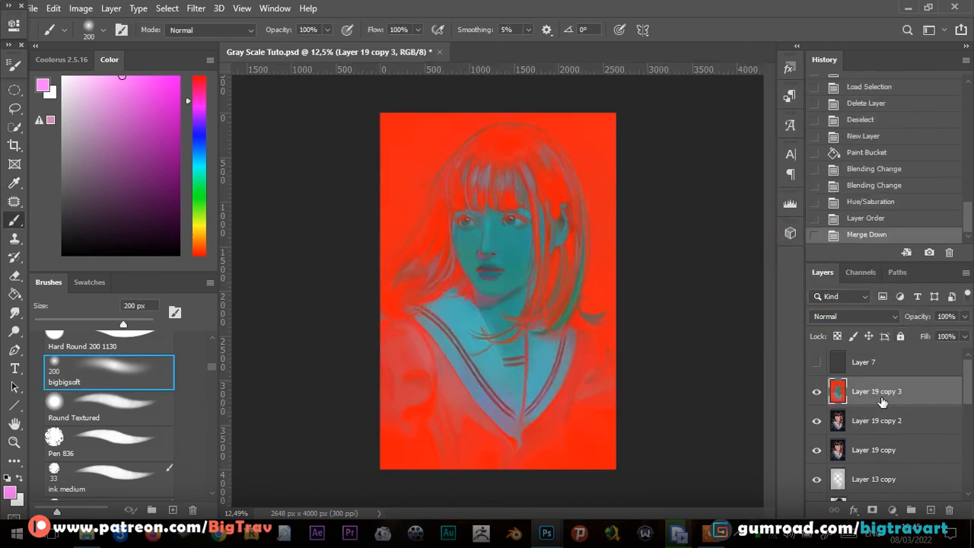
Try shifting the hue of the merged Layer 19 copy 3 with Hue/Saturation
key("ctrl+u")
left_click_drag(723, 201, 702, 210)
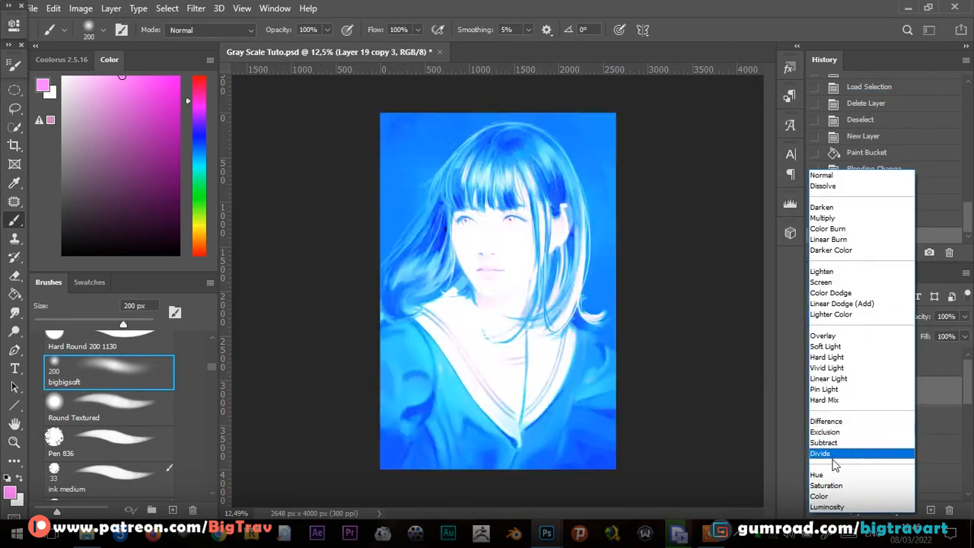
Try inverting the colors of Layer 19 copy 3 and browse its blending modes
key("Escape")
key("ctrl+i")
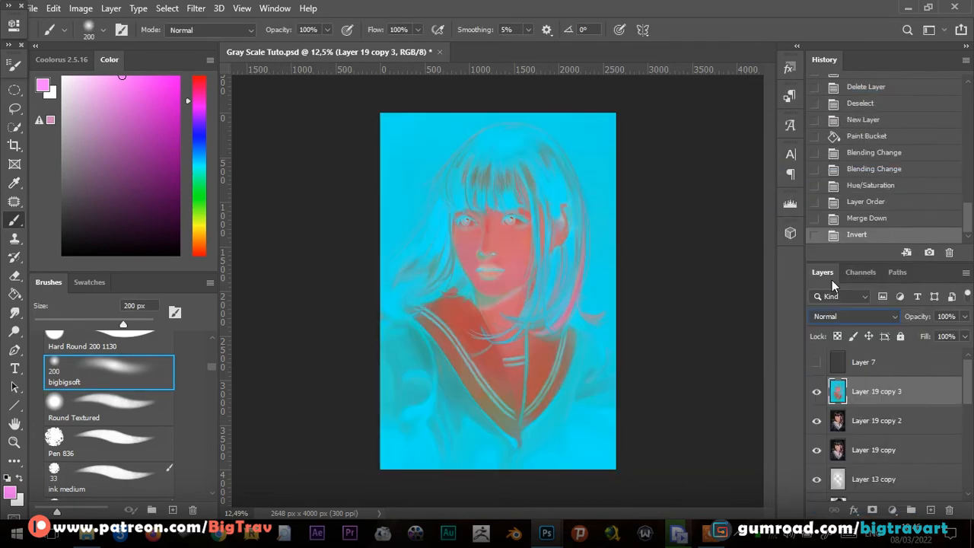
left_click(856, 316)
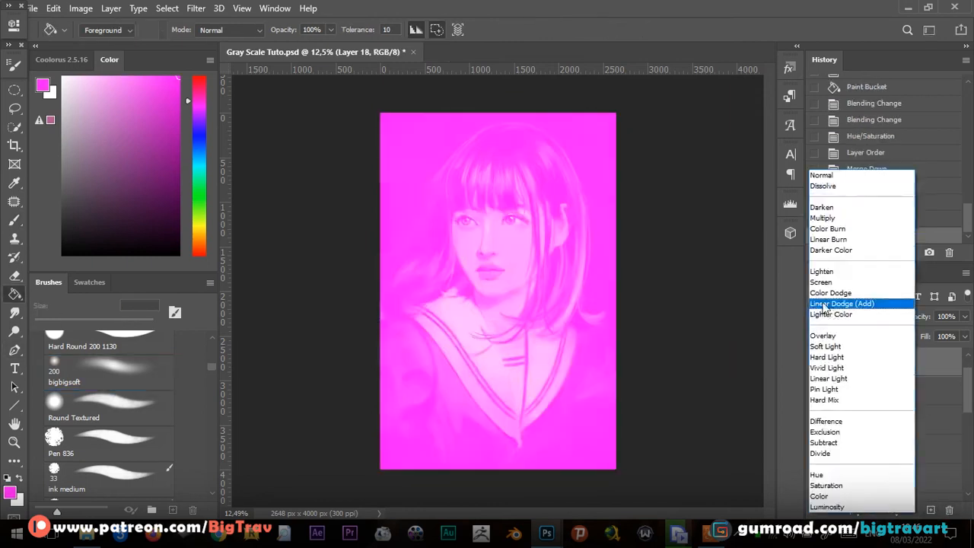
Set the magenta-filled Layer 18 to Linear Dodge (Add) and adjust its Hue/Saturation with a shifted hue, saturation +7 and lightness -91
left_click(822, 302)
key("ctrl+u")
left_click_drag(723, 273, 656, 270)
left_click_drag(783, 207, 773, 230)
left_click_drag(708, 236, 727, 236)
left_click_drag(660, 273, 664, 275)
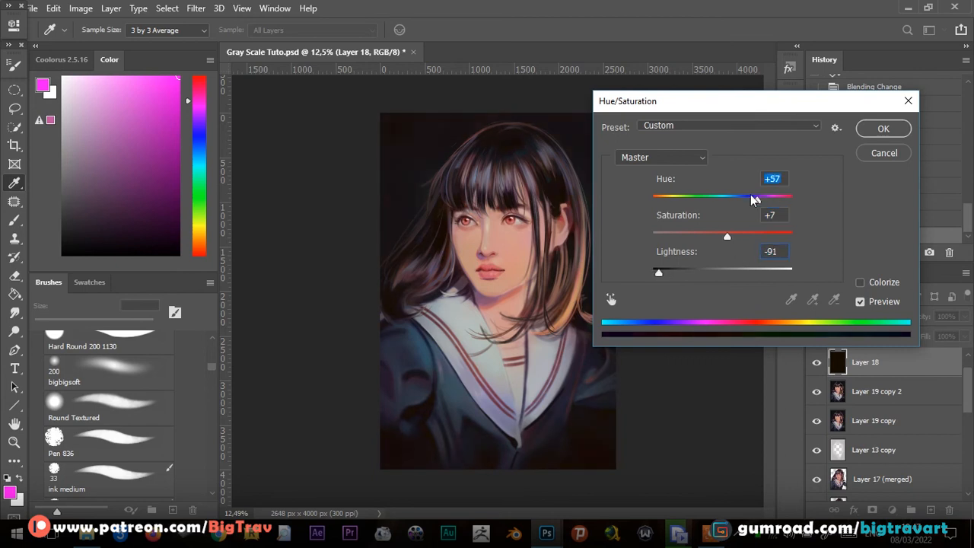
key("Return")
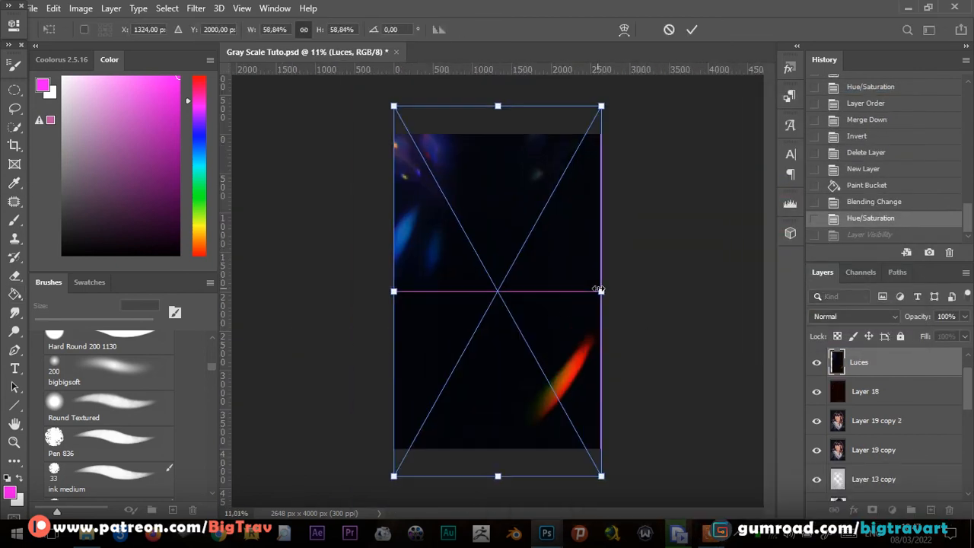
Place the Luces light texture over the painting and set its blending mode to Screen
key("Return")
left_click(855, 316)
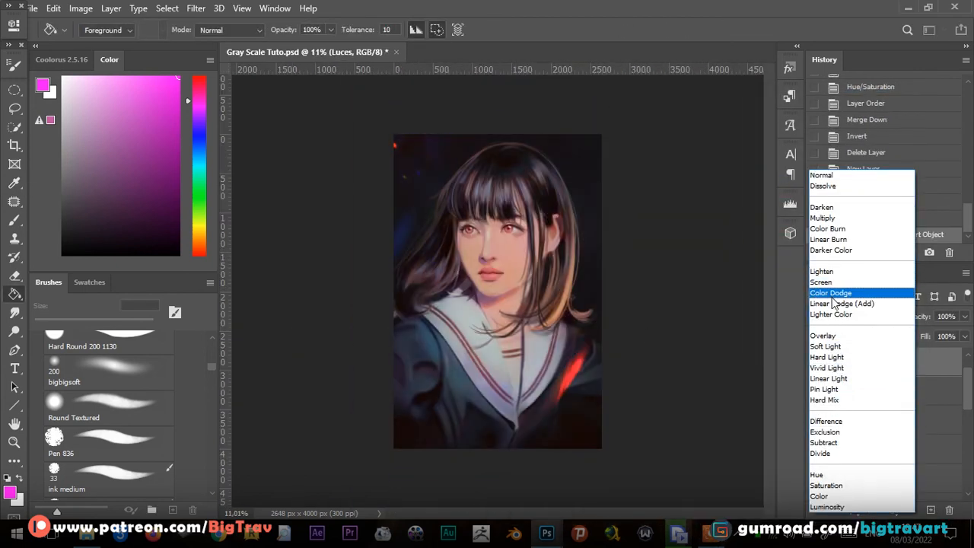
left_click(831, 281)
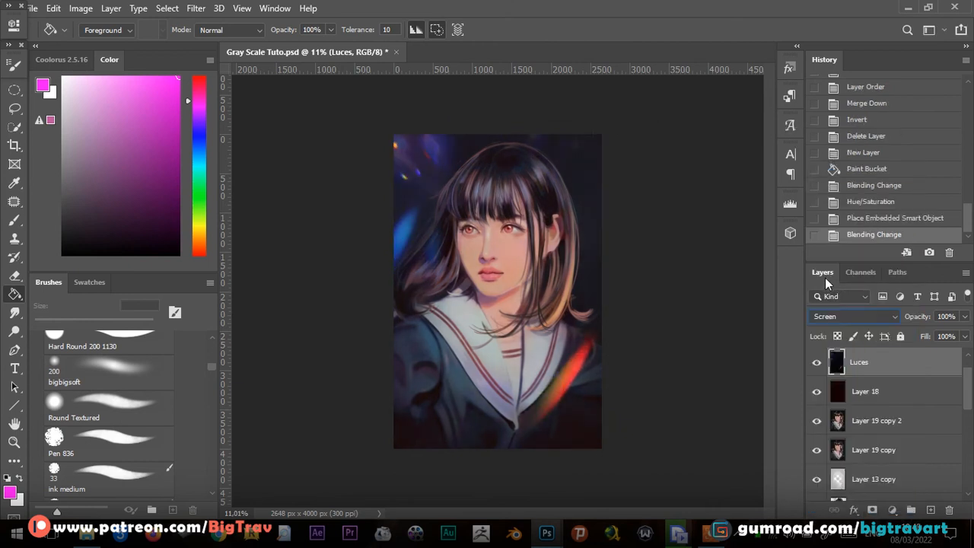
Shift the hue of the Luces layer with Hue/Saturation and change its blending mode to Color Dodge
key("ctrl+u")
left_click_drag(723, 199, 804, 201)
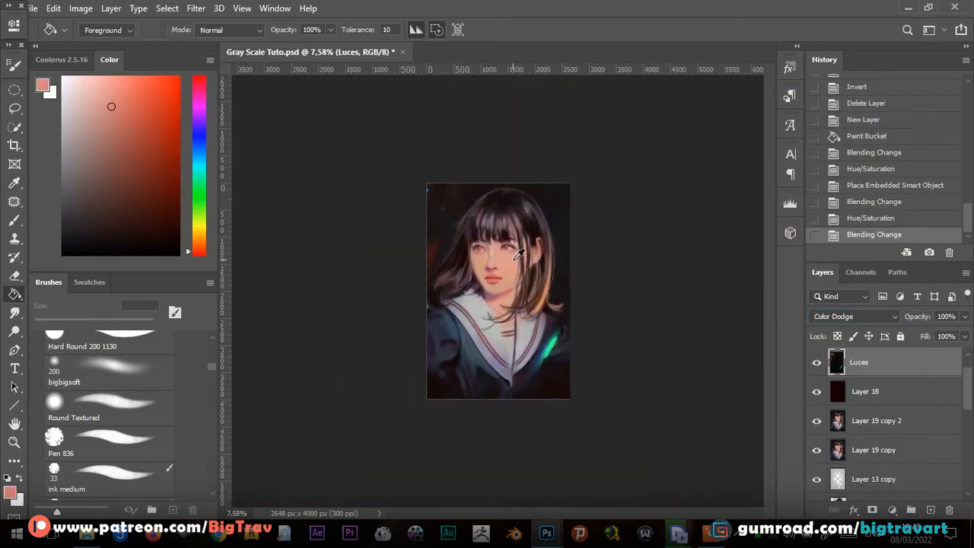
key("ctrl+u")
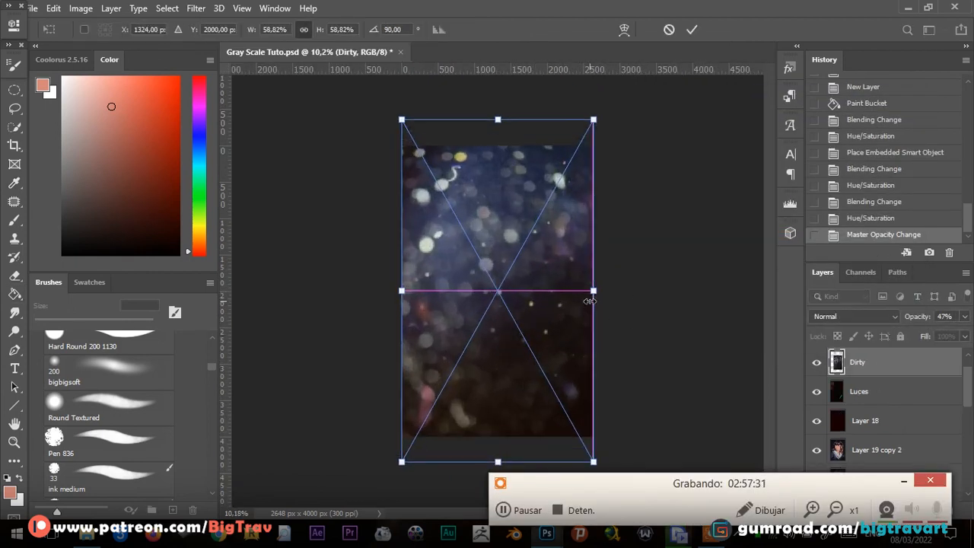
Place the Dirty bokeh texture over the painting and blend it in Screen mode at 16% opacity
key("Return")
left_click(838, 316)
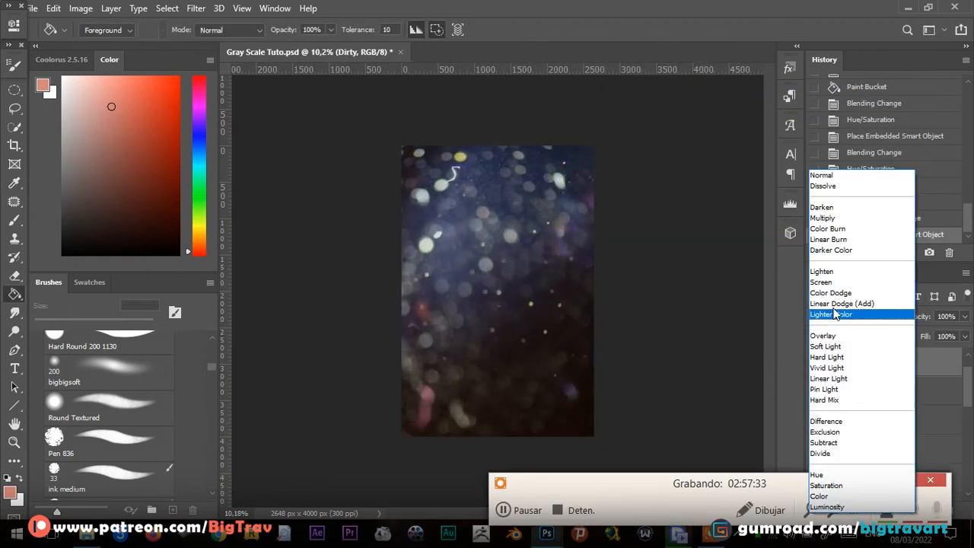
left_click(826, 283)
left_click(965, 316)
left_click_drag(967, 333, 910, 333)
Try softening the Dirty texture layer with a Gaussian Blur and undo it
scroll(446, 235, "up", 5)
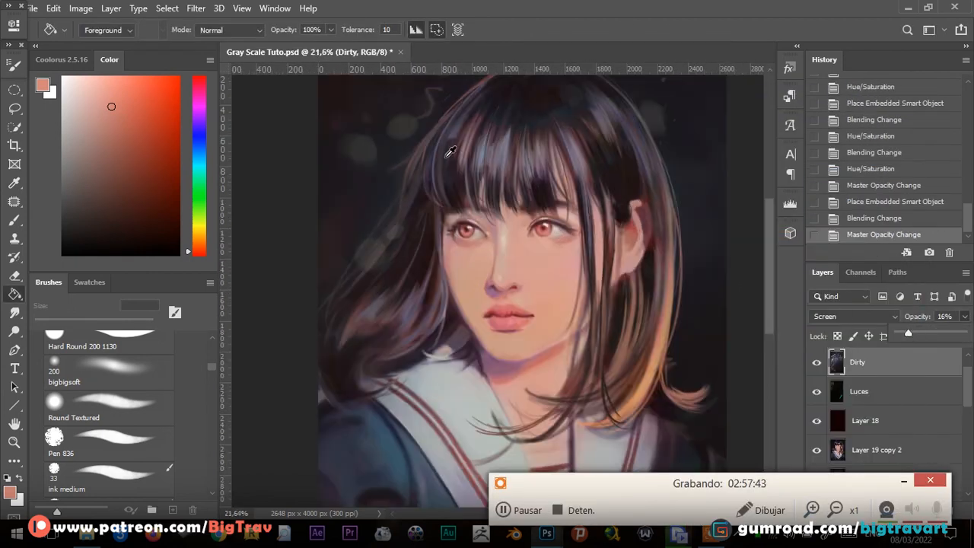
left_click_drag(470, 209, 424, 305)
left_click(196, 8)
mouse_move(304, 169)
left_click(392, 223)
left_click_drag(702, 231, 716, 236)
left_click(868, 40)
scroll(260, 155, "down", 3)
scroll(260, 155, "down", 1)
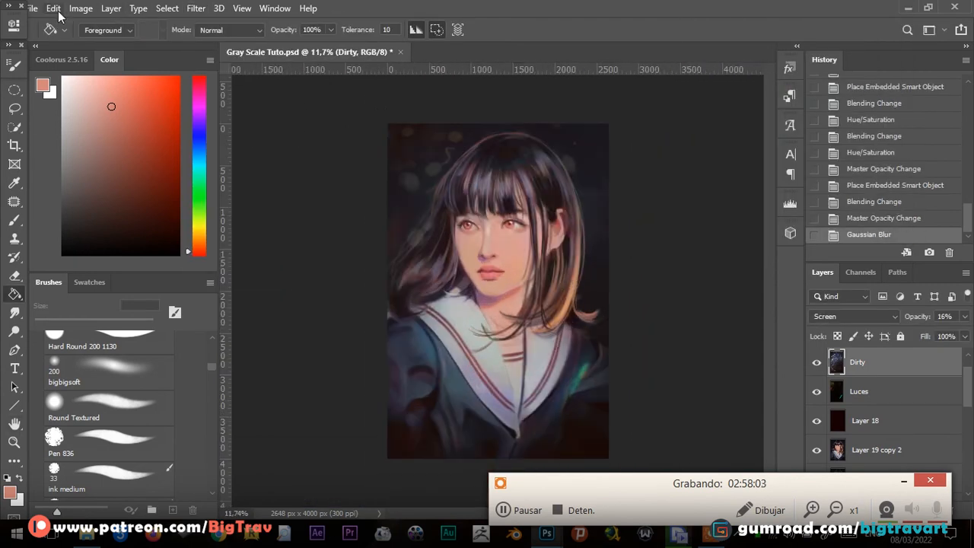
key("ctrl+z")
Apply a Radial Blur to the Dirty layer with amount 10, Spin method and Good quality, moving the blur center up toward the face
left_click(82, 9)
left_click(905, 481)
left_click(195, 8)
mouse_move(204, 169)
left_click(400, 265)
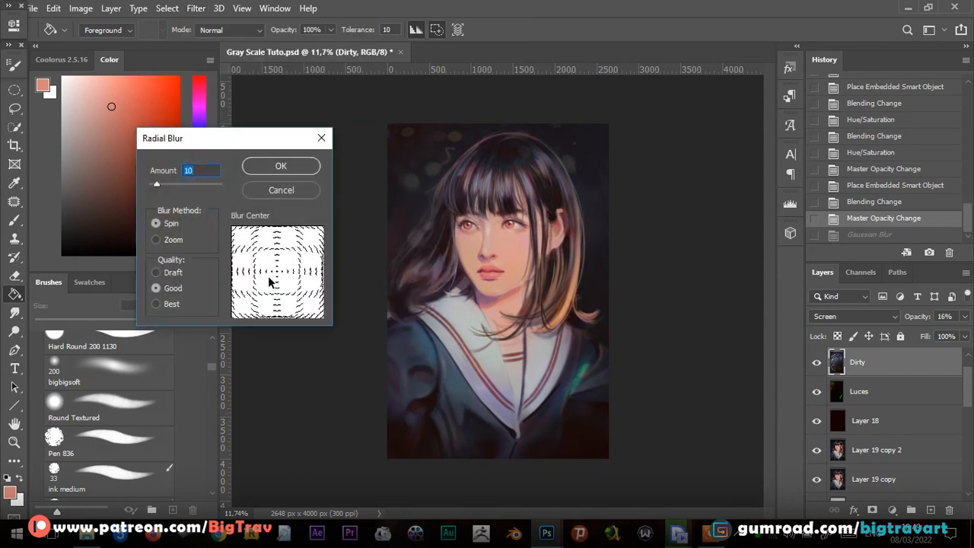
left_click(277, 251)
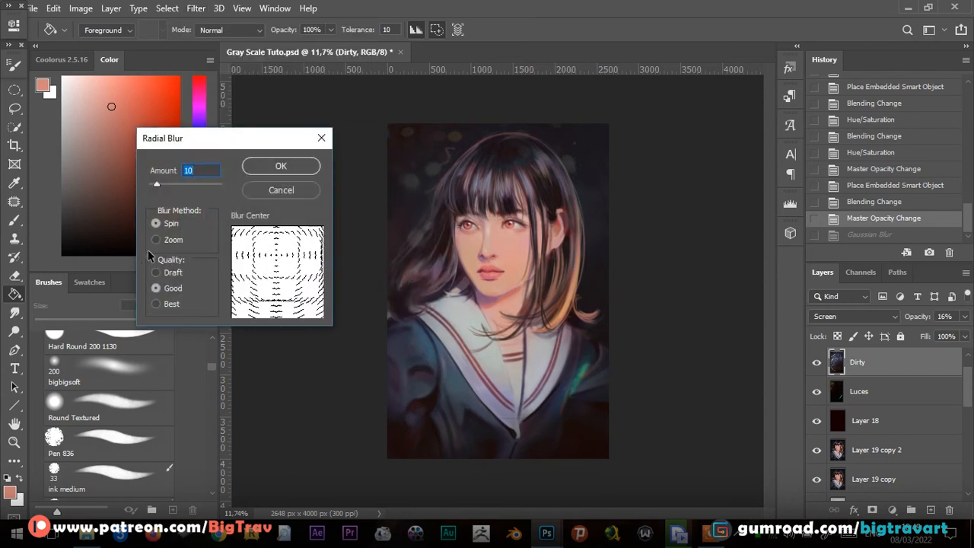
left_click(280, 166)
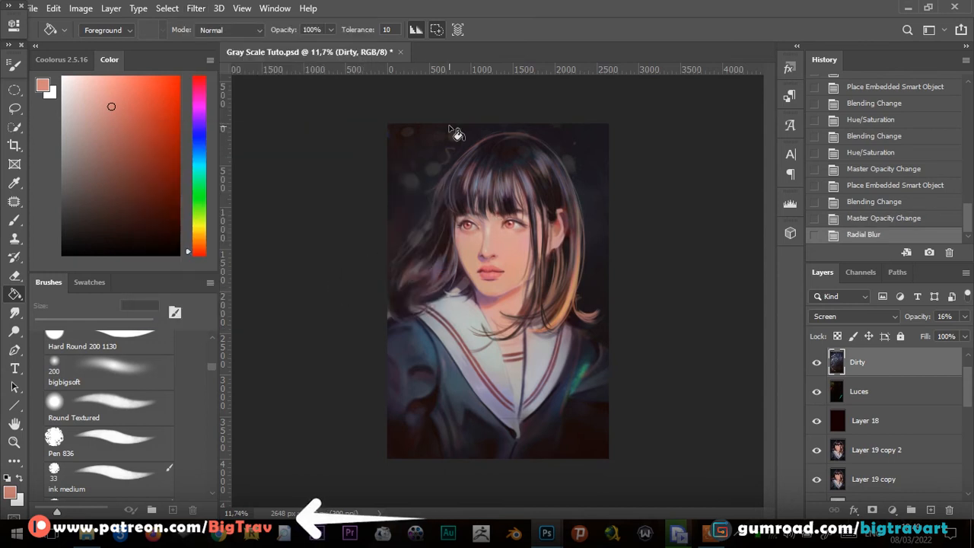
Repeat the same Radial Blur on the Dirty layer two more times
scroll(459, 133, "up", 5)
left_click(196, 9)
left_click(207, 23)
left_click(196, 8)
left_click(207, 21)
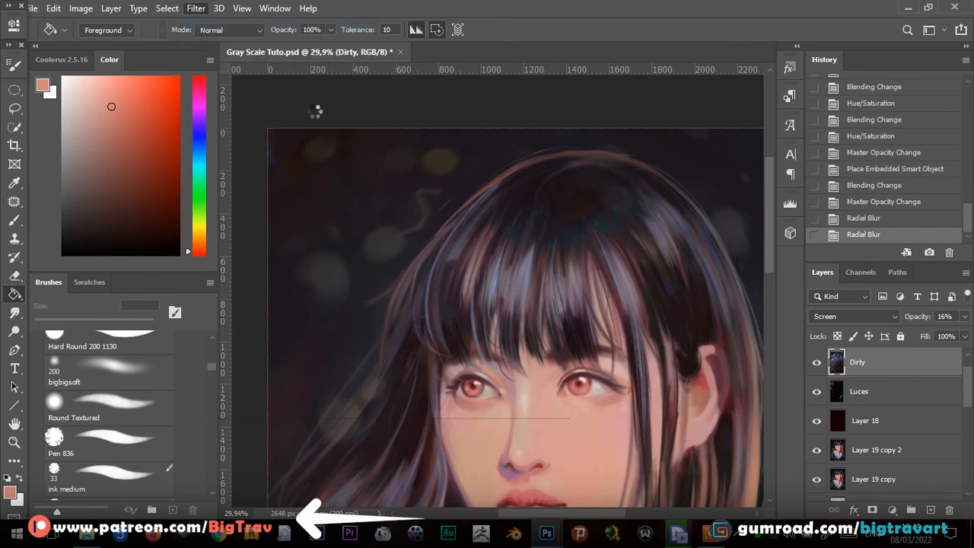